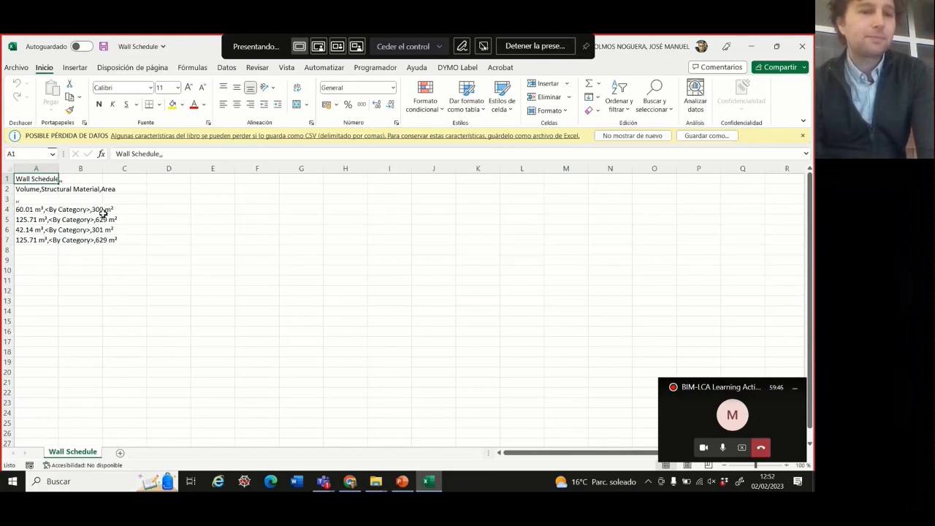
left_click(173, 210)
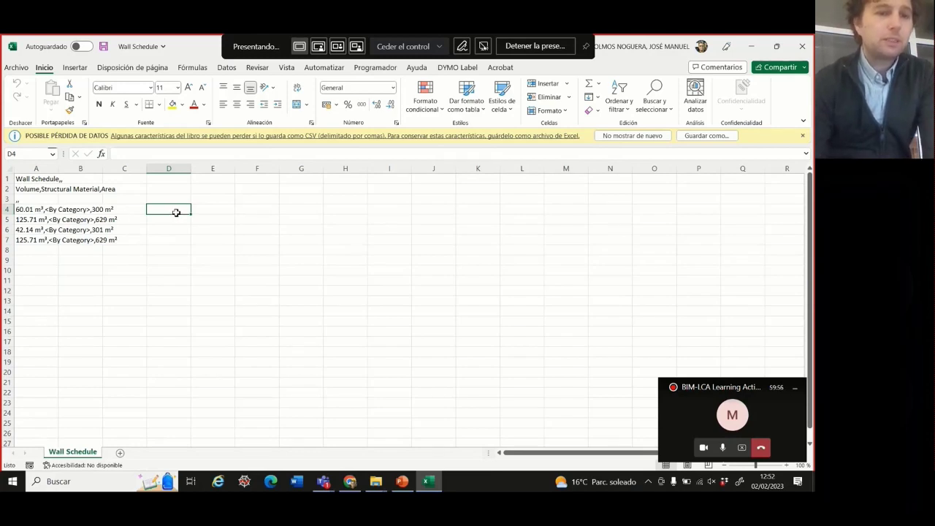
key("Down")
key("Down")
key("Down")
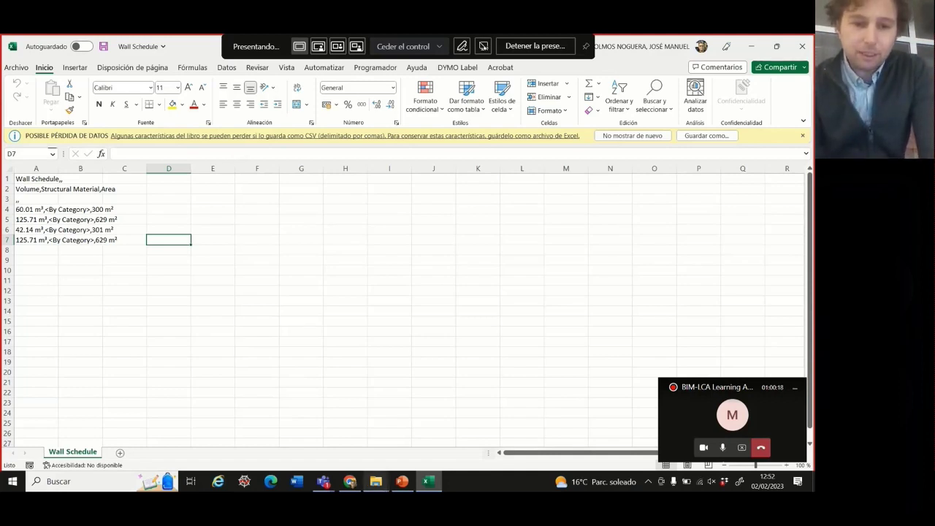
Step: Switch to the lcainexcel folder in File Explorer and open the BREGENEPD000166 PDF
left_click(387, 480)
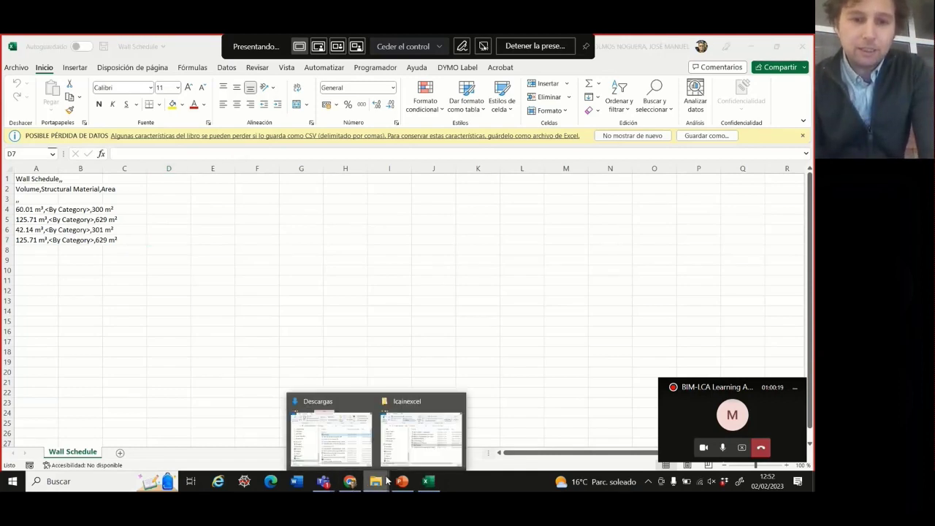
left_click(419, 458)
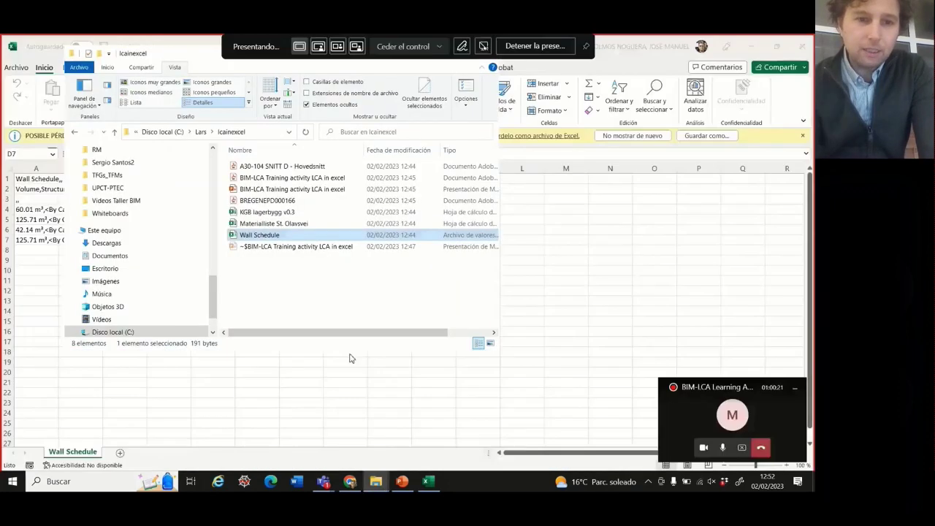
left_click(291, 202)
double_click(291, 202)
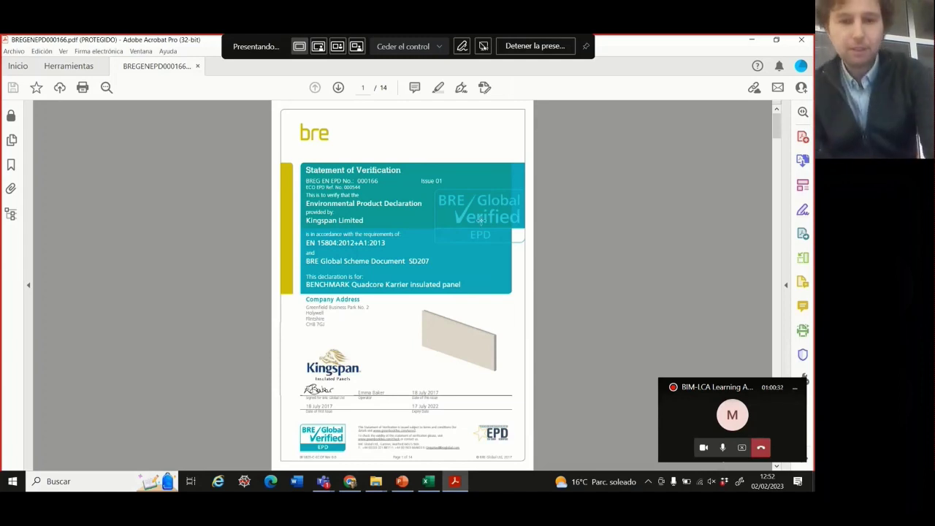
Step: Examine the EPD cover page, including the panel illustration, the declared product, the standards and the issue and expiry dates
scroll(477, 315, "up", 3)
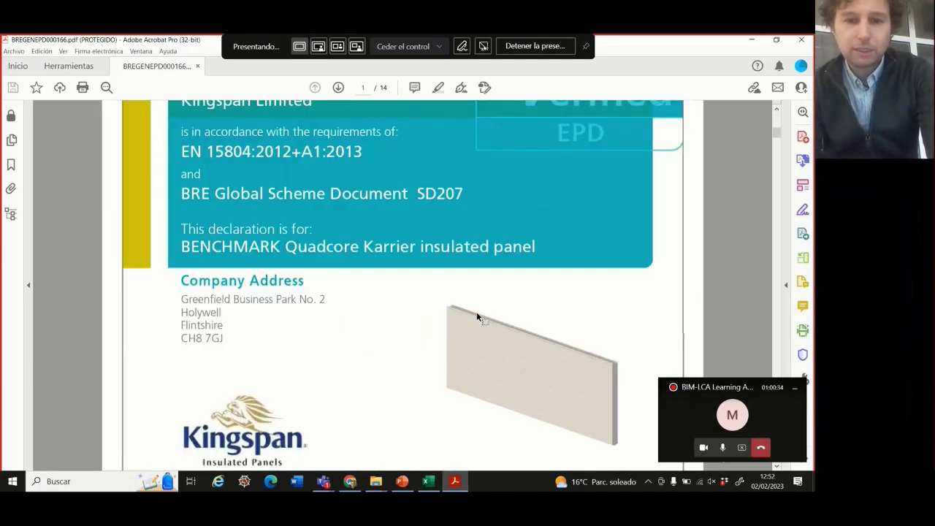
scroll(578, 373, "up", 1)
scroll(604, 398, "down", 1)
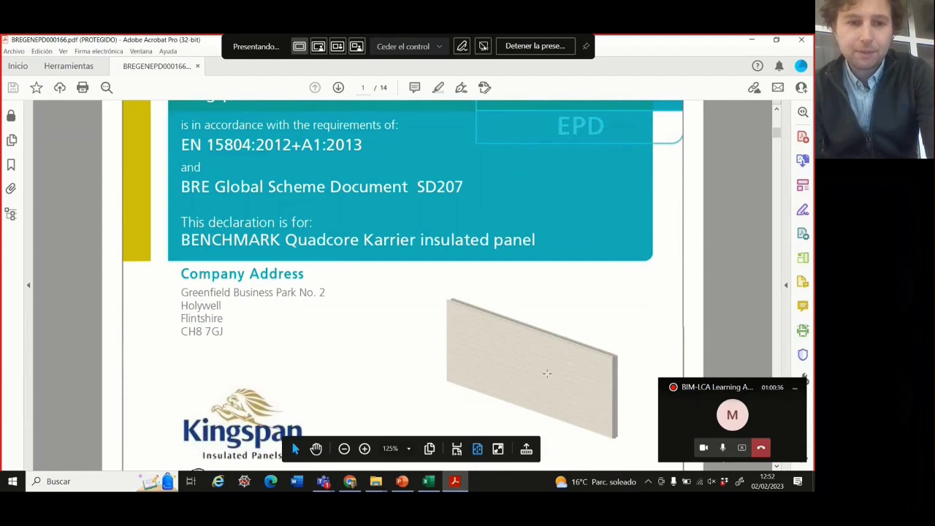
scroll(547, 373, "down", 3)
scroll(527, 349, "up", 2)
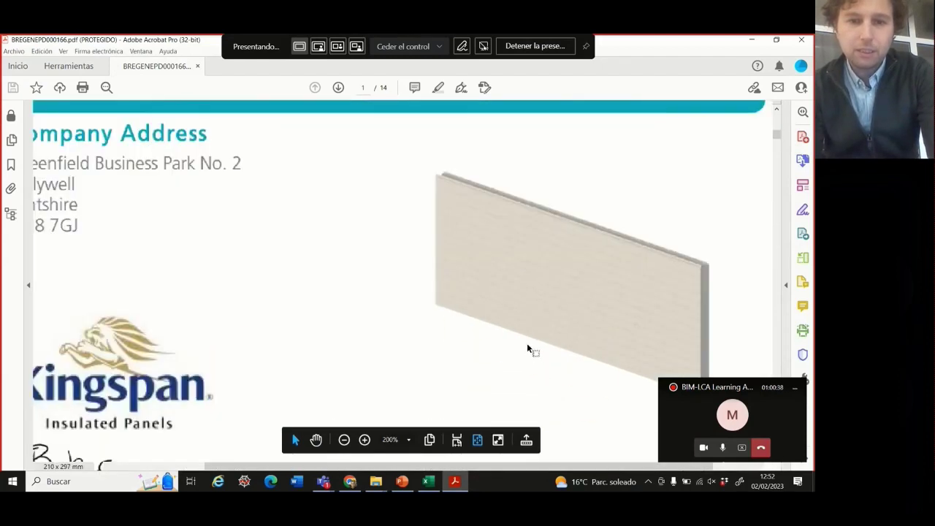
scroll(528, 350, "up", 1)
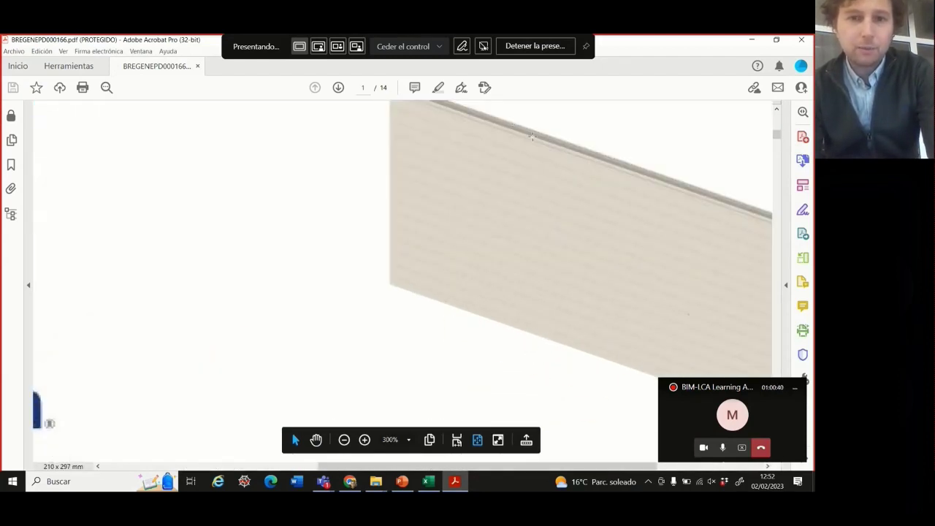
scroll(532, 178, "down", 2)
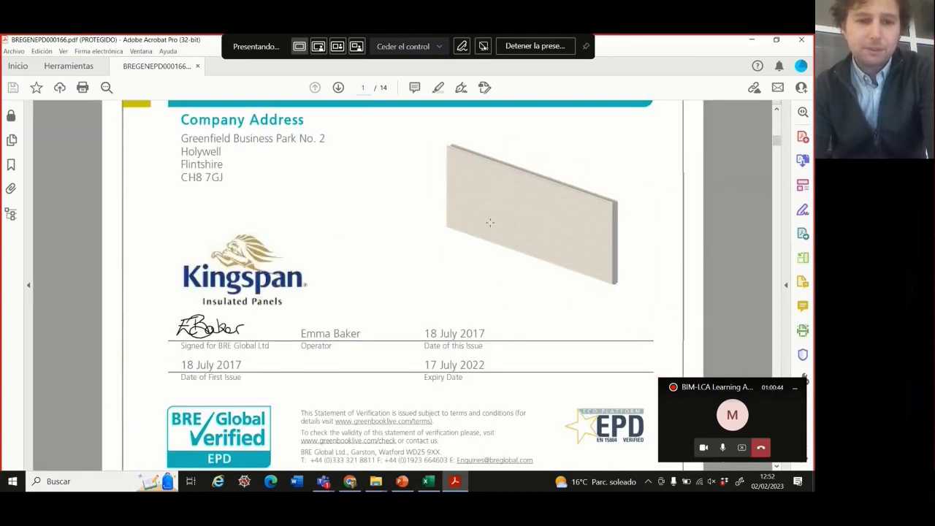
scroll(299, 274, "down", 1)
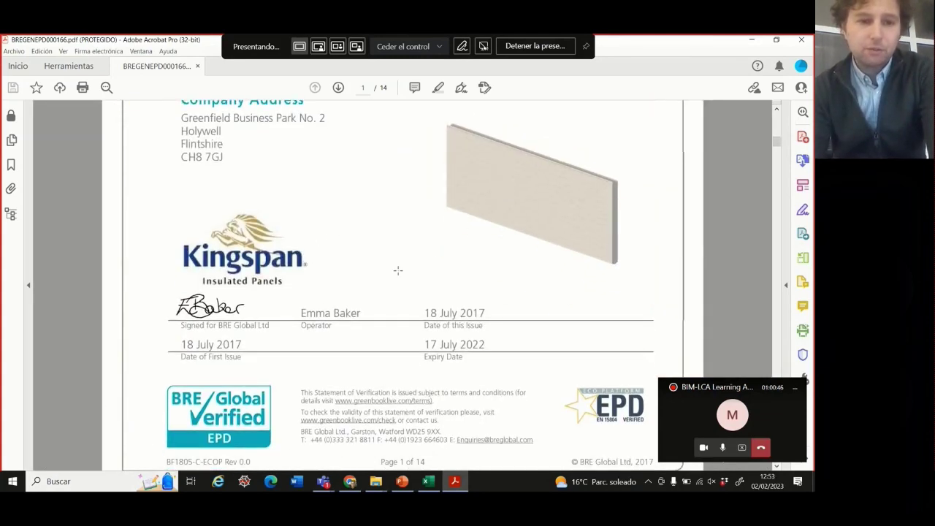
scroll(373, 284, "up", 1)
scroll(373, 284, "up", 5)
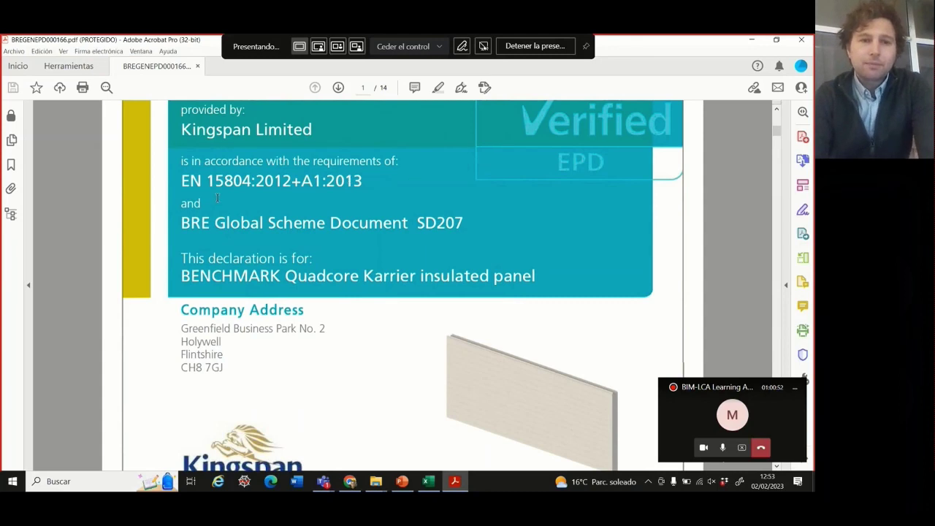
scroll(516, 242, "up", 1)
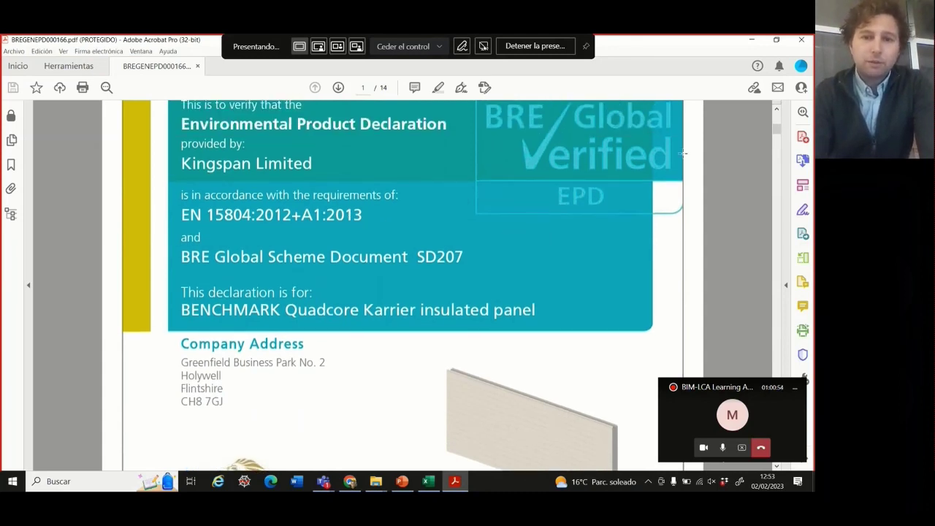
scroll(391, 273, "down", 2)
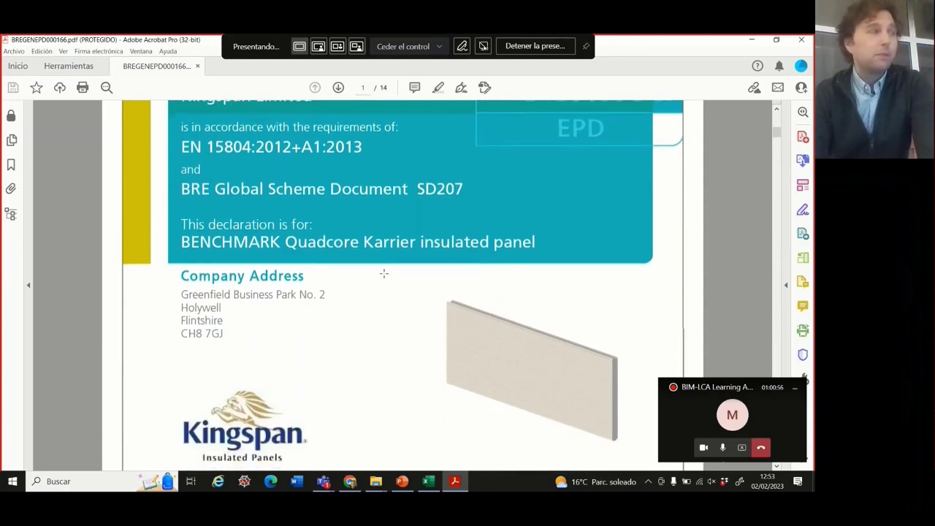
scroll(393, 273, "down", 4)
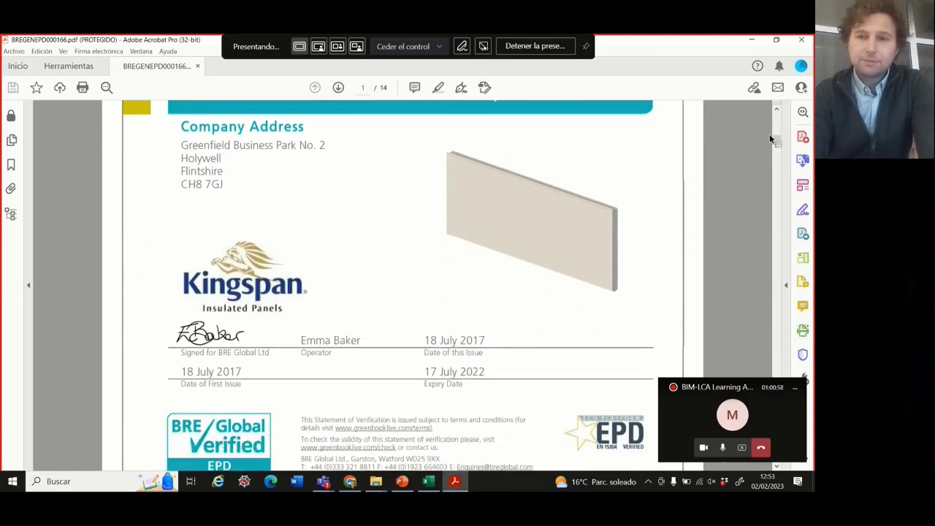
Step: Find the General Information table on page 2 and select the declared/functional unit text to examine it
mouse_move(777, 141)
left_mouse_down()
mouse_move(785, 165)
mouse_move(783, 152)
left_mouse_up()
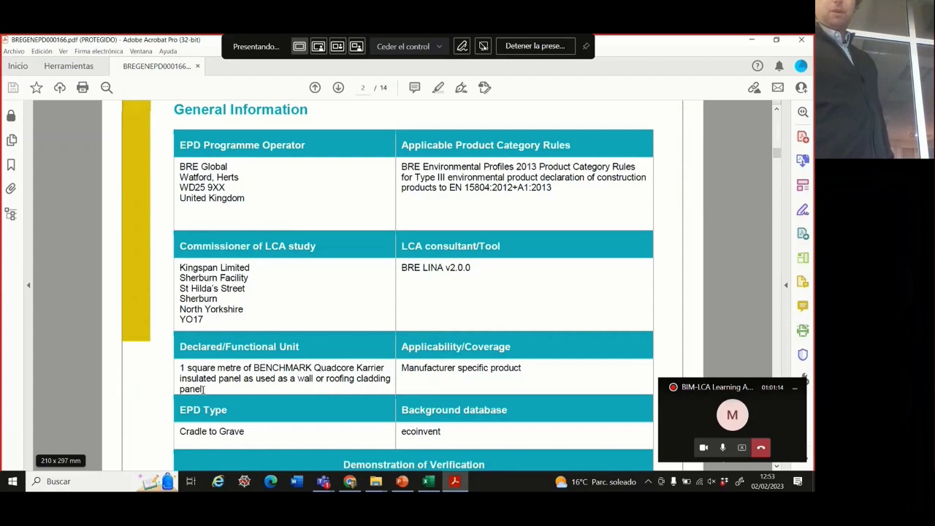
left_click_drag(205, 388, 179, 368)
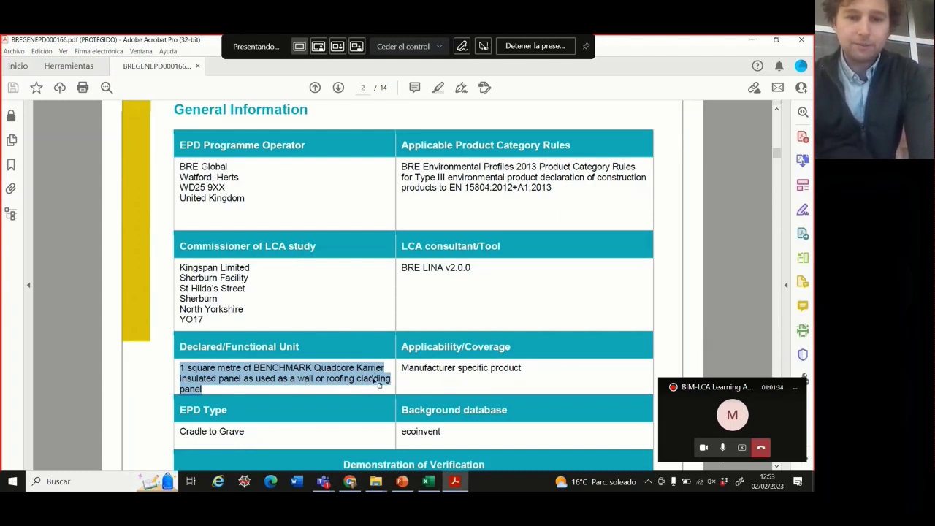
scroll(426, 379, "down", 2)
scroll(428, 379, "down", 3)
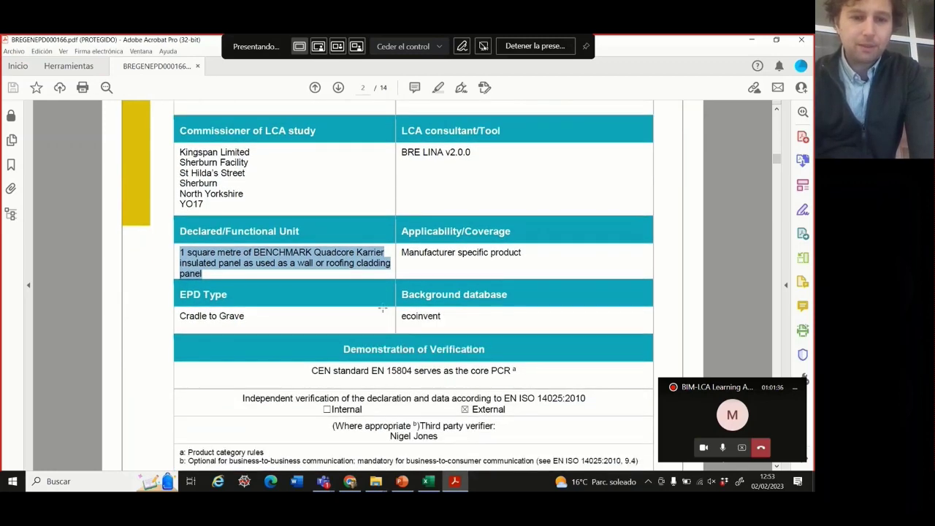
left_click(396, 330)
scroll(396, 330, "down", 1)
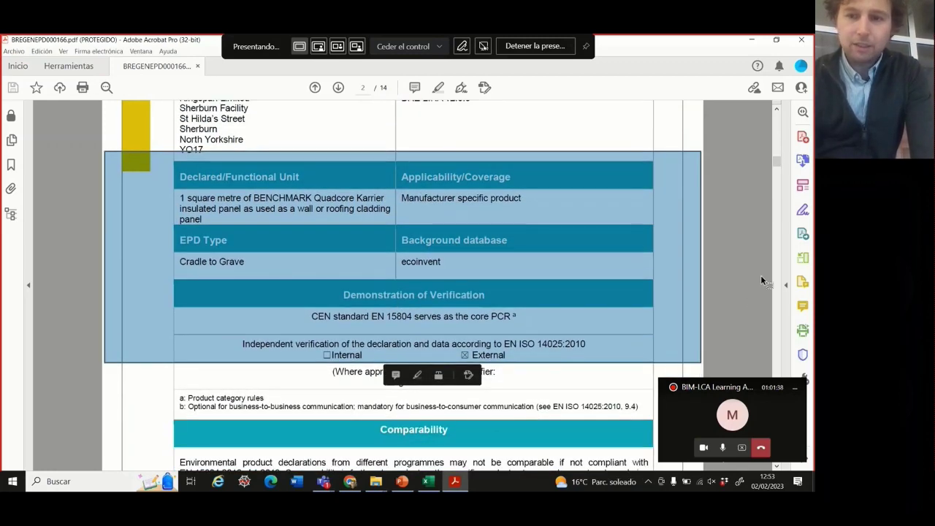
Step: Review the information modules table and the product description on page 3 of the EPD
left_click_drag(777, 163, 776, 177)
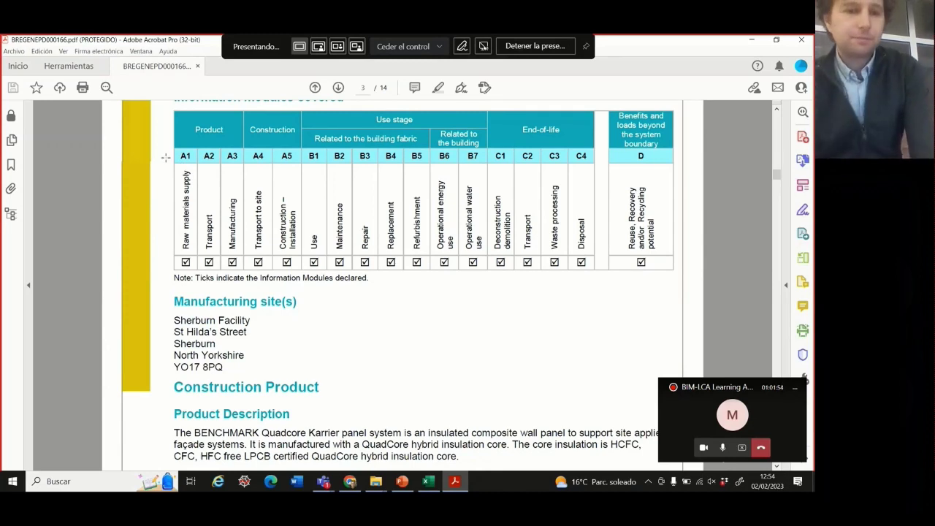
scroll(271, 209, "down", 2)
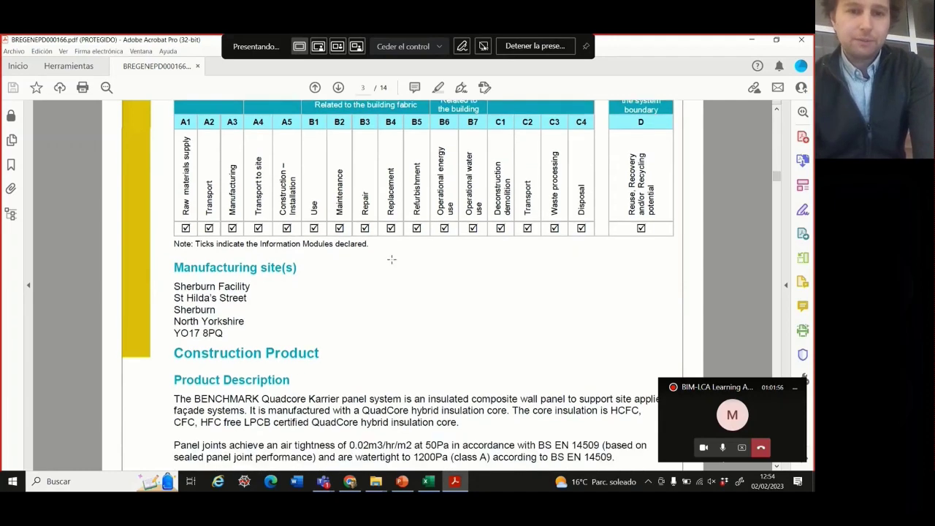
scroll(396, 257, "down", 10)
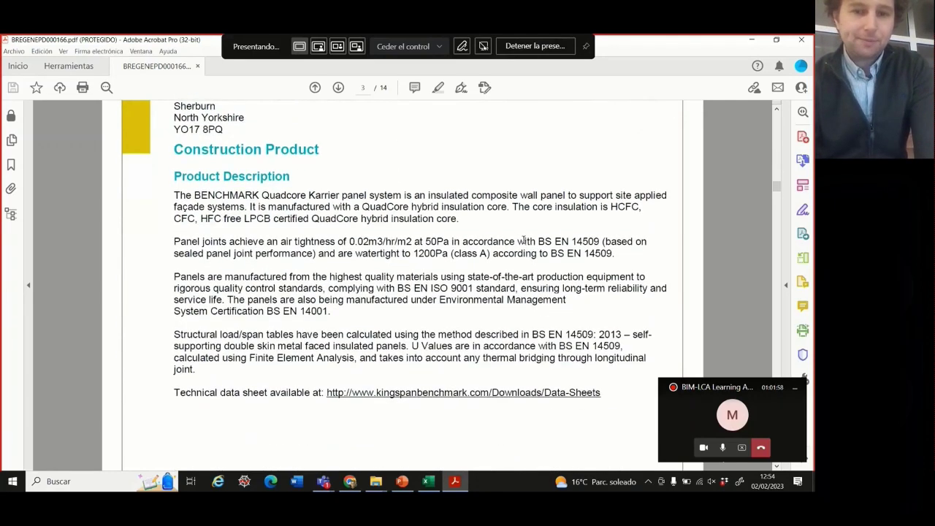
Step: Find the environmental impact table on page 6 and select the GWP total for product stage A1-3
mouse_move(780, 190)
left_mouse_down()
mouse_move(784, 204)
mouse_move(779, 198)
left_mouse_up()
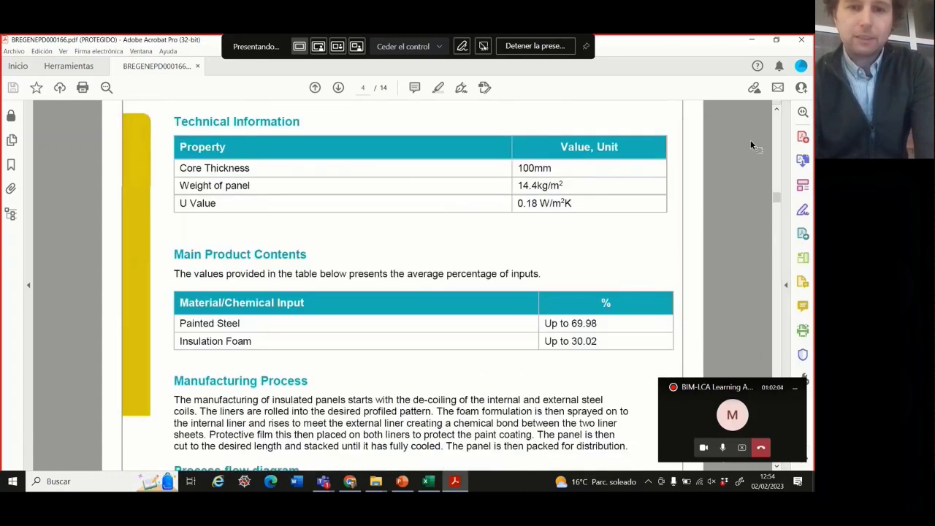
left_click_drag(776, 197, 777, 251)
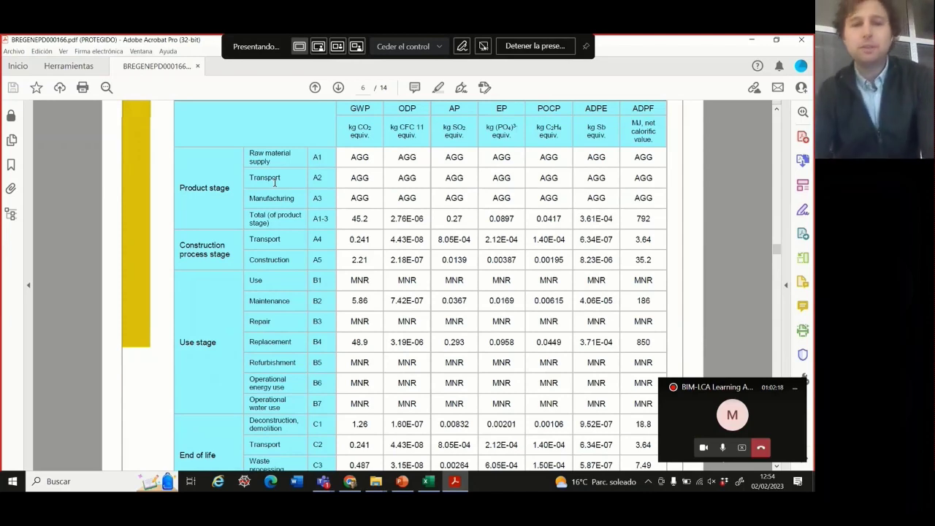
left_click_drag(369, 218, 351, 221)
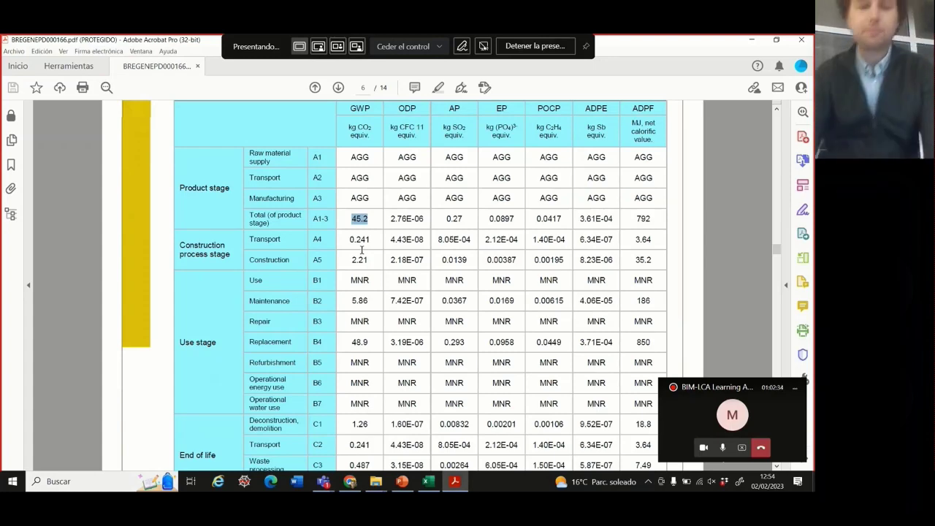
Step: Switch back to the Wall Schedule workbook in Excel and enter the GWP value 45,2 in cell D8
left_click(429, 481)
left_click(142, 258)
left_click(169, 251)
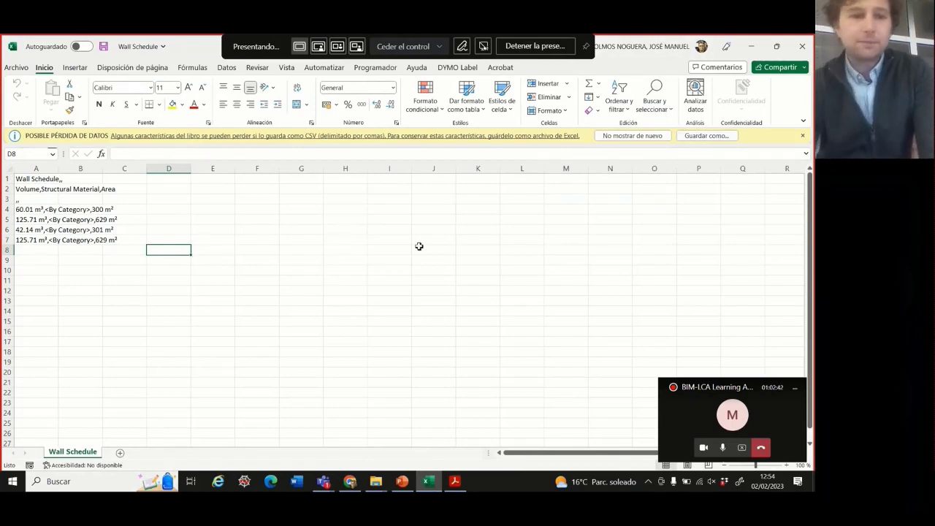
left_click(724, 138)
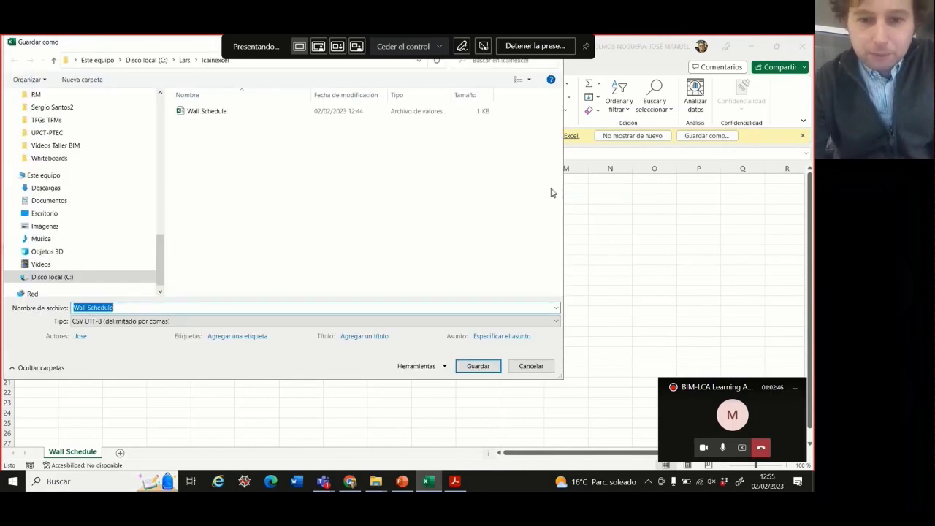
left_click(534, 366)
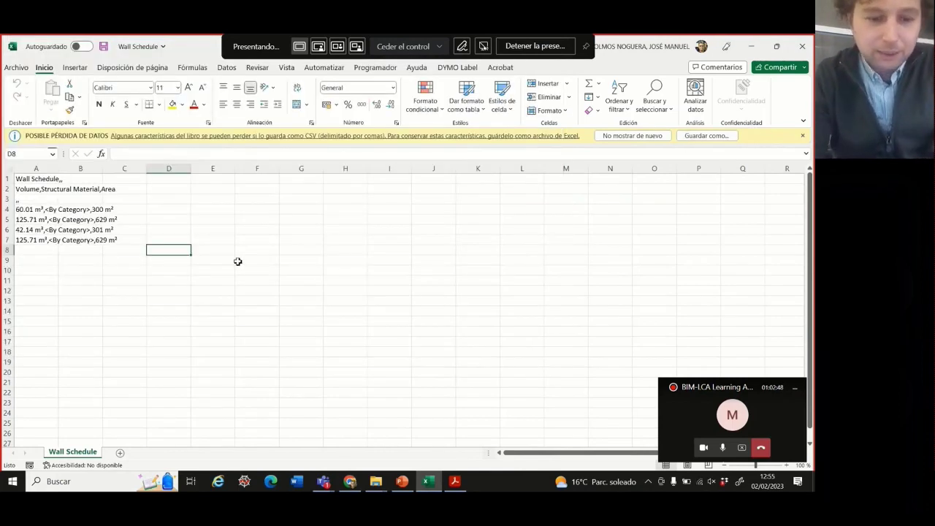
type("45,2")
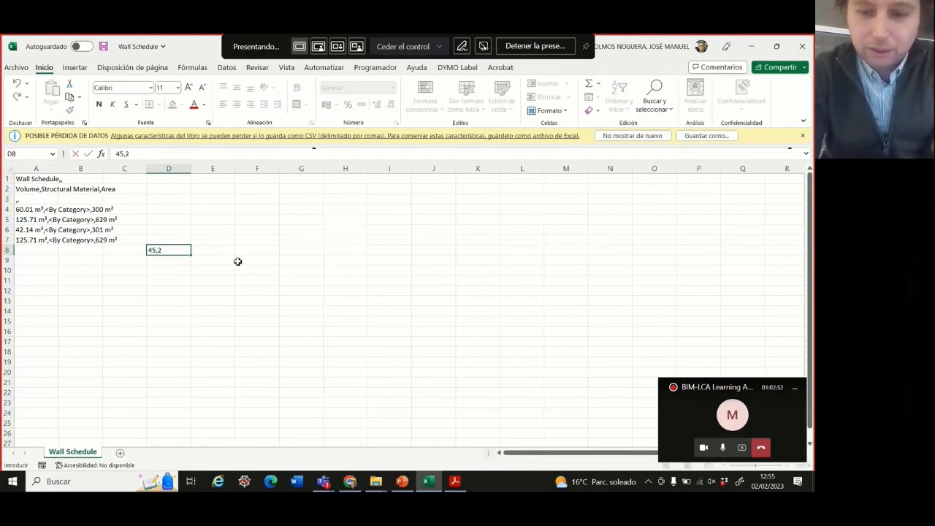
key("Return")
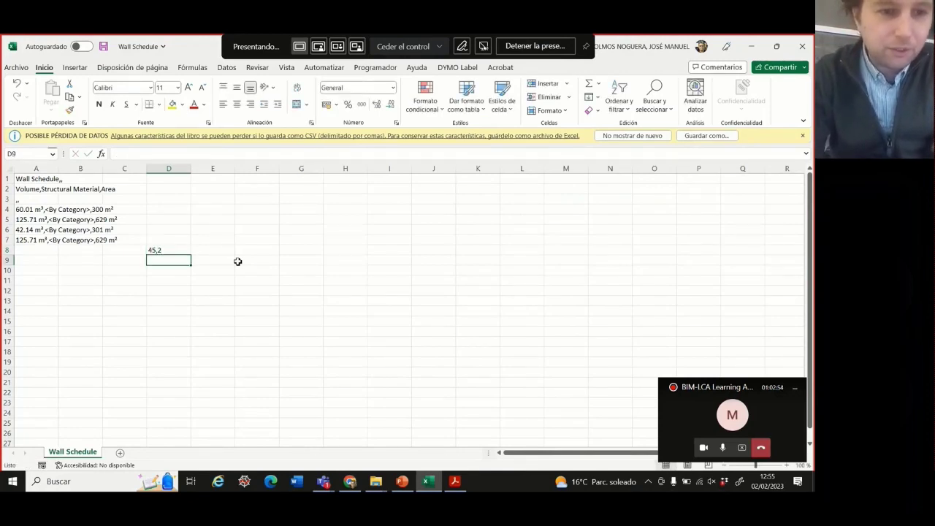
Step: Enter the unit kg CO2 in cell E8 beside the GWP value
key("Left")
key("Right")
key("Right")
key("Down")
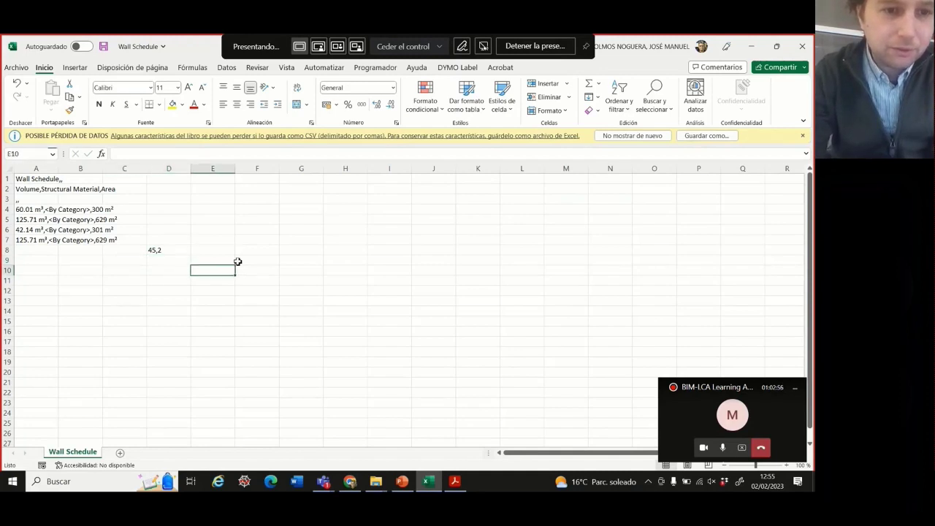
key("Up")
key("Up")
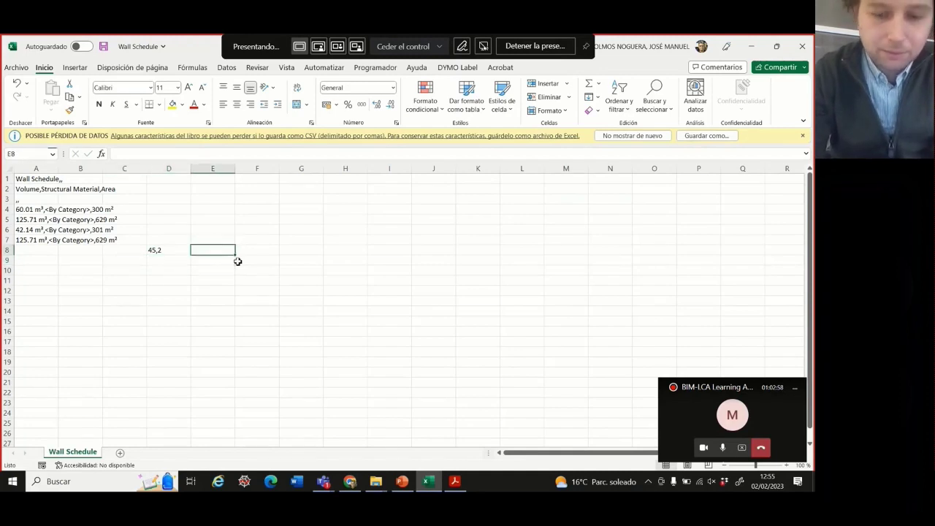
type("kg")
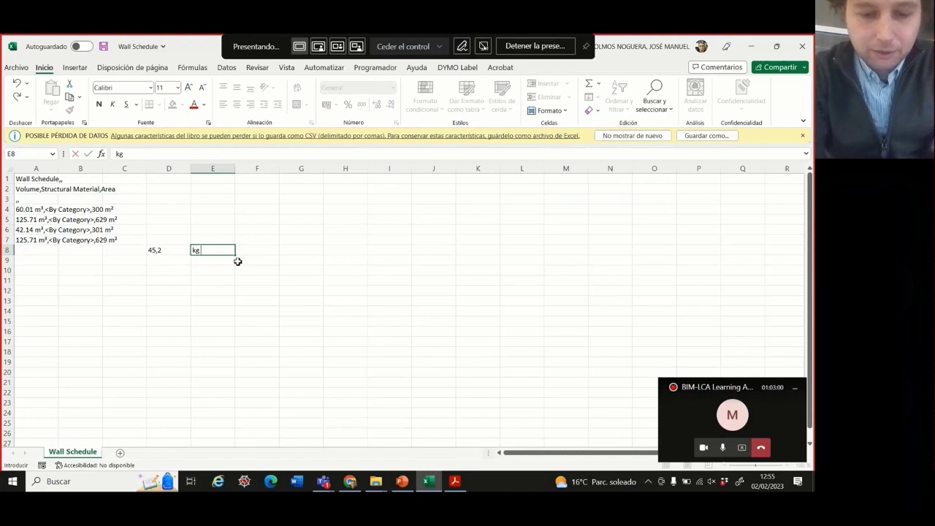
key("Up")
key("Down")
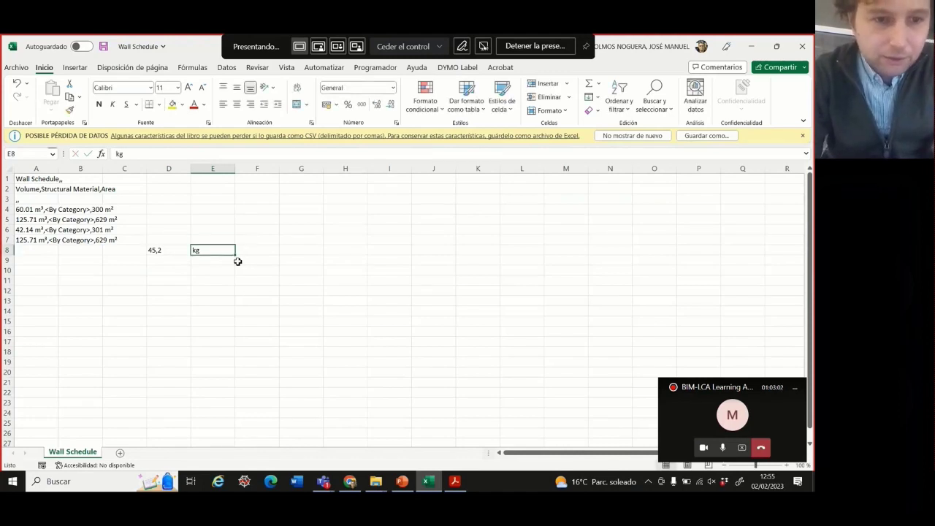
type("kg")
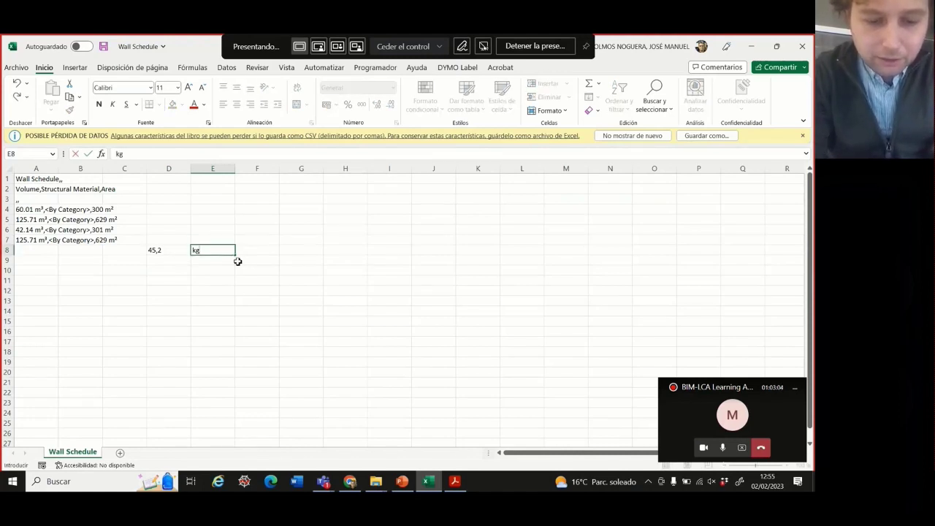
type(" CO2")
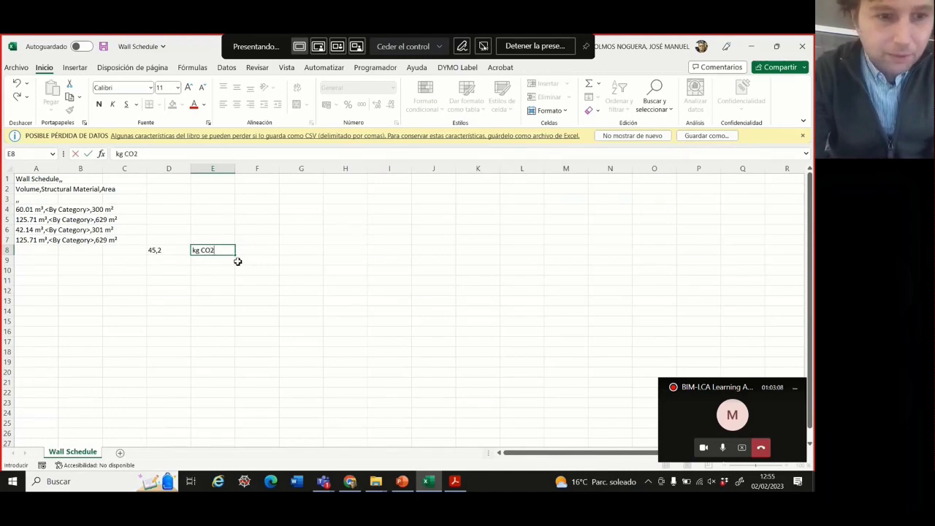
key("Return")
Step: Extend the unit text in cell E8 to read kg CO2/m2
key("Left")
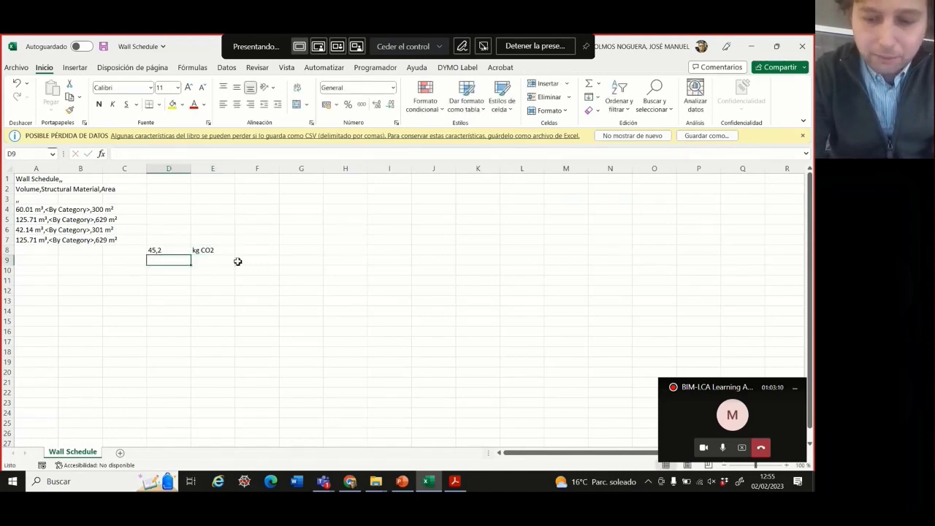
key("Right")
key("Up")
key("F2")
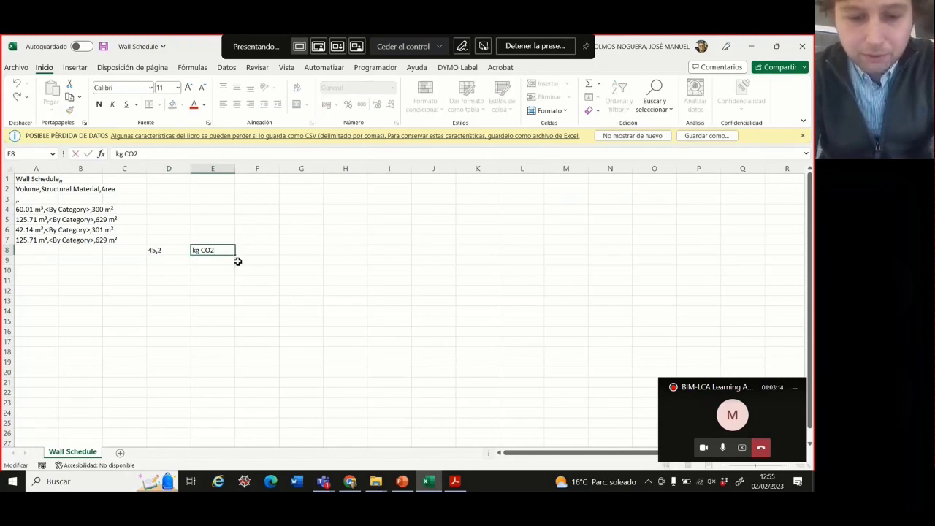
type("/m2")
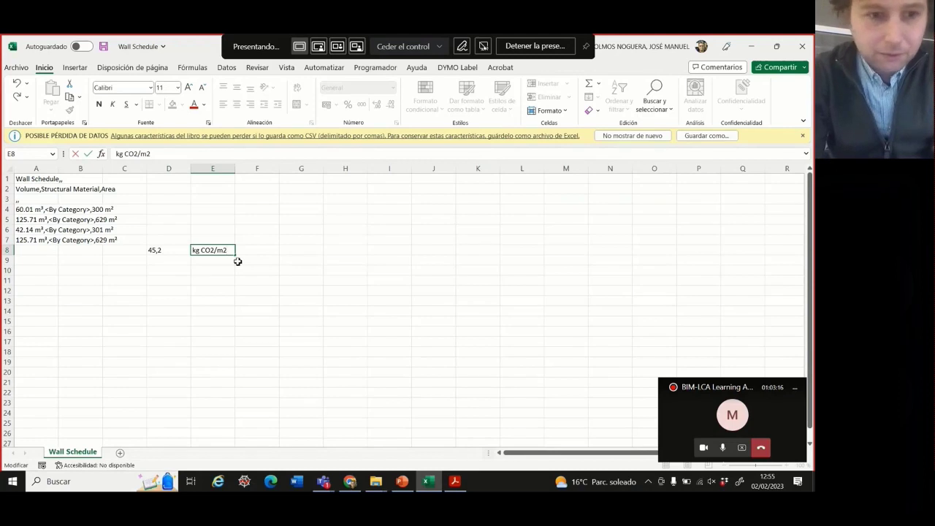
key("Return")
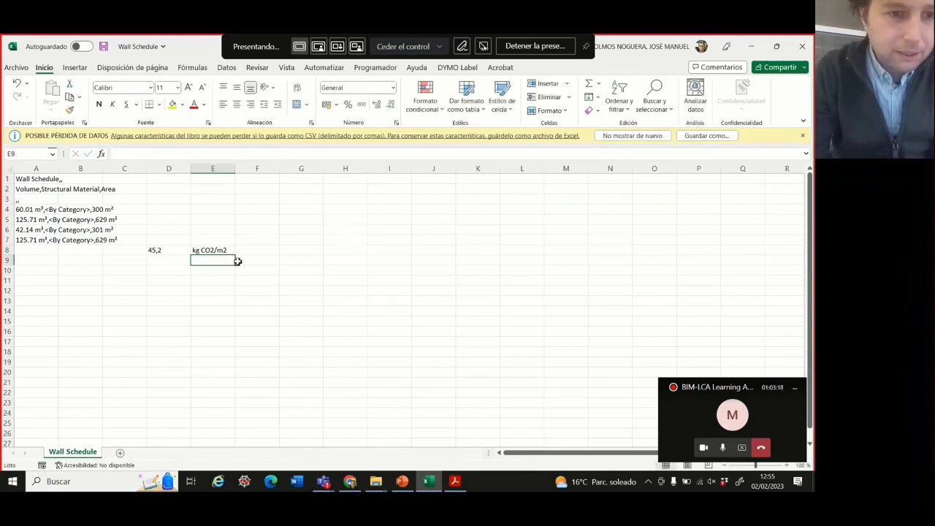
Step: Sum the four wall areas in cell D9 with the formula =300+629+301+629
key("Left")
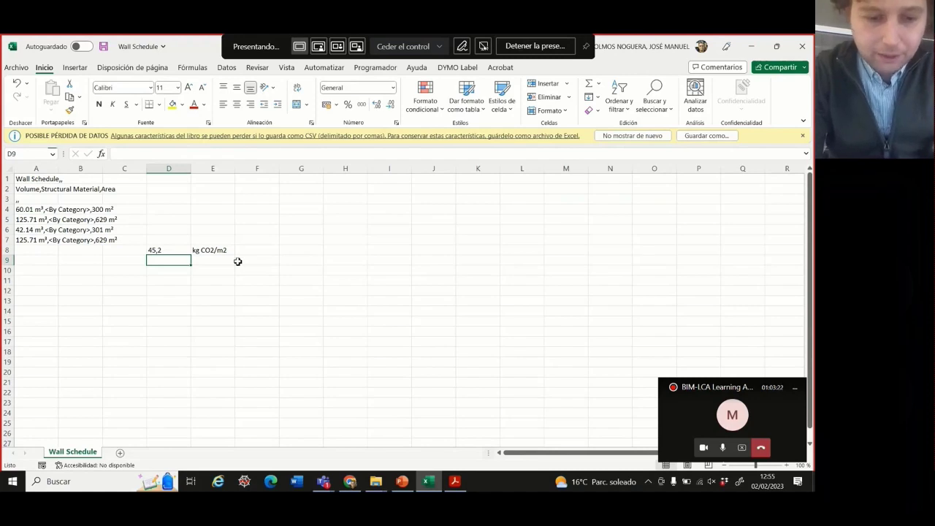
type("=3")
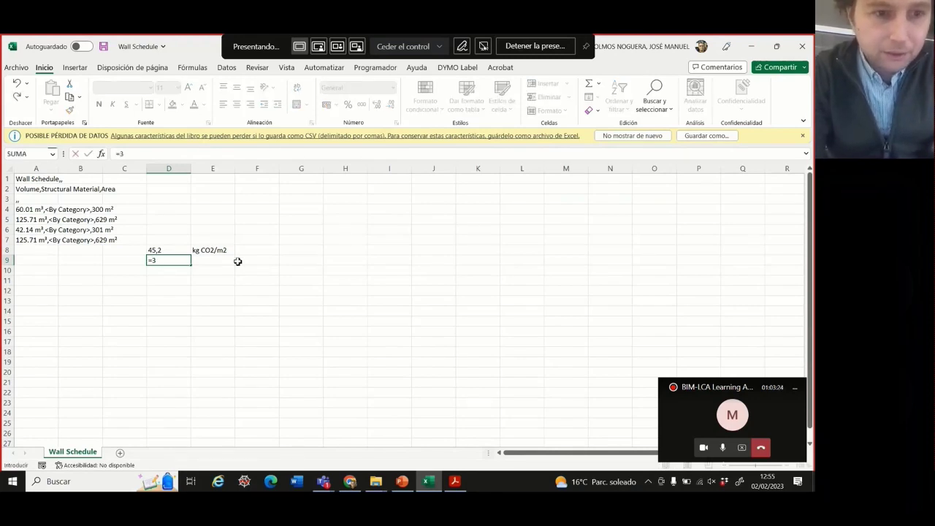
type("00")
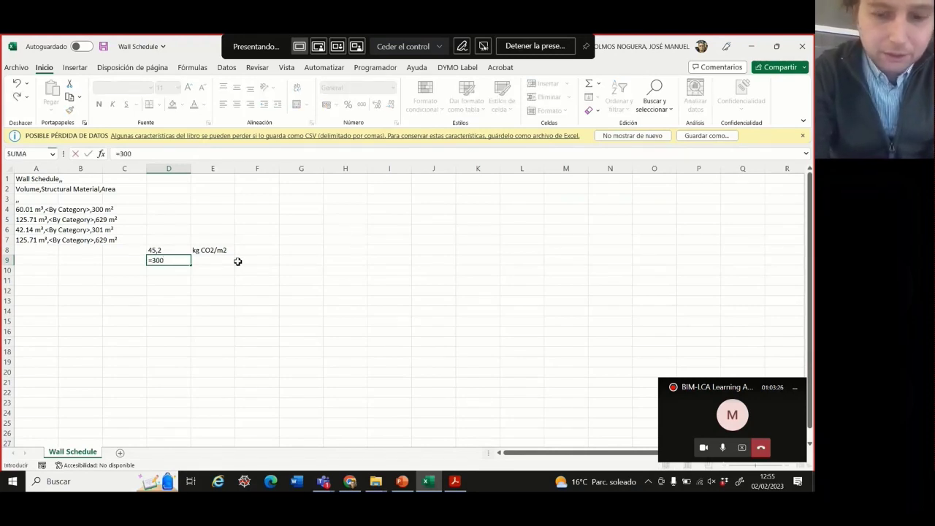
type("+")
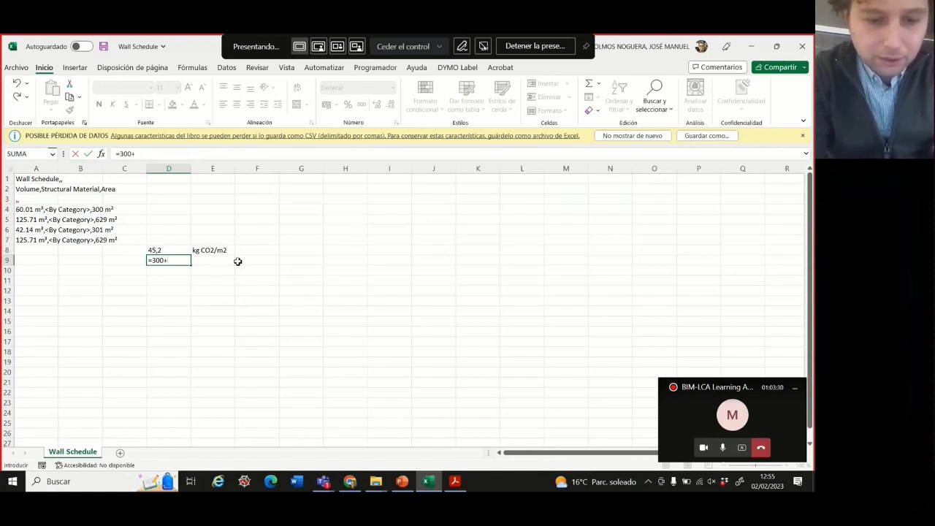
type("629")
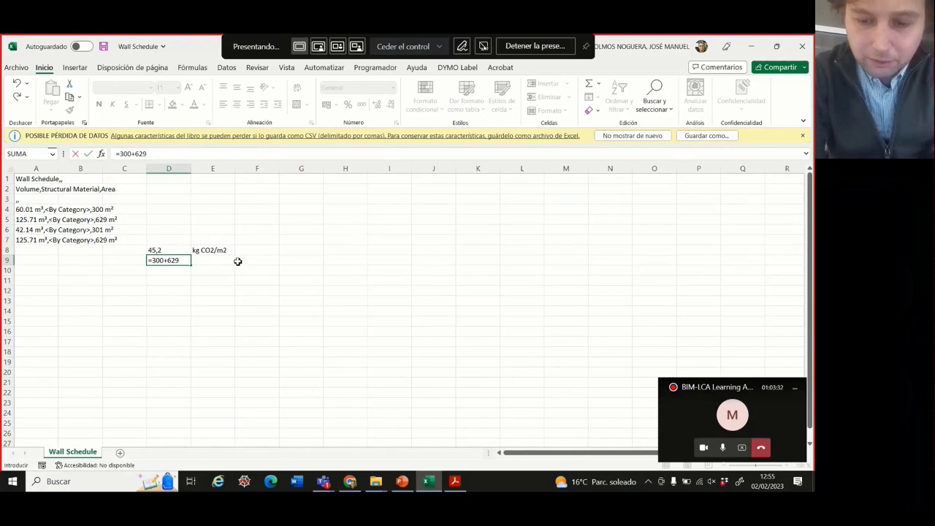
type("+3")
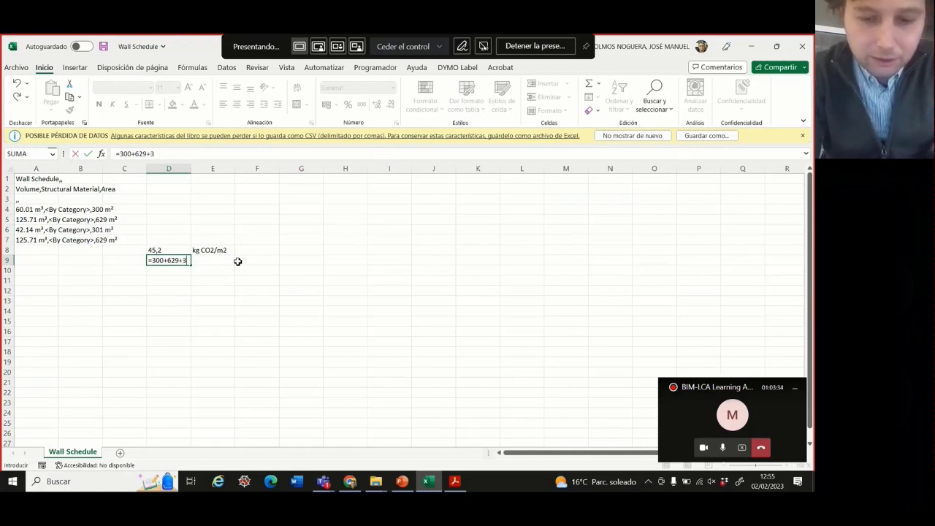
type("01+")
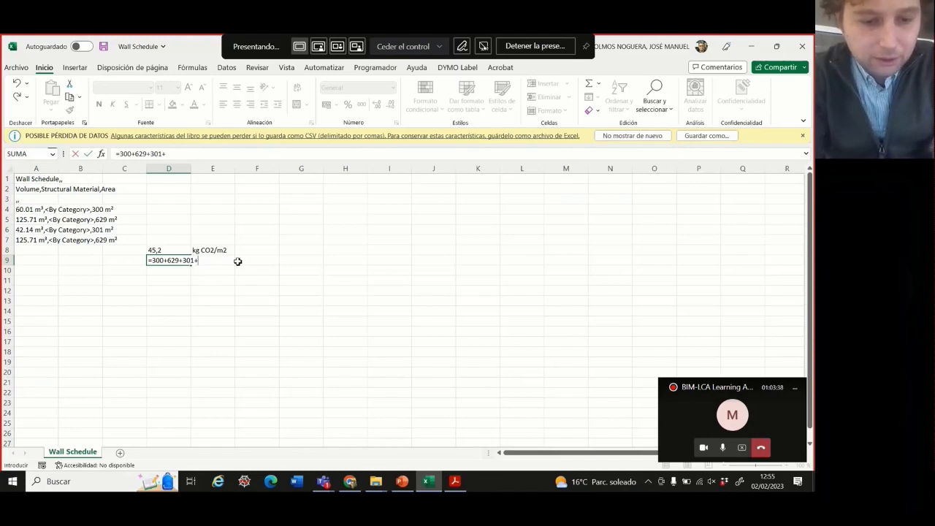
type("629")
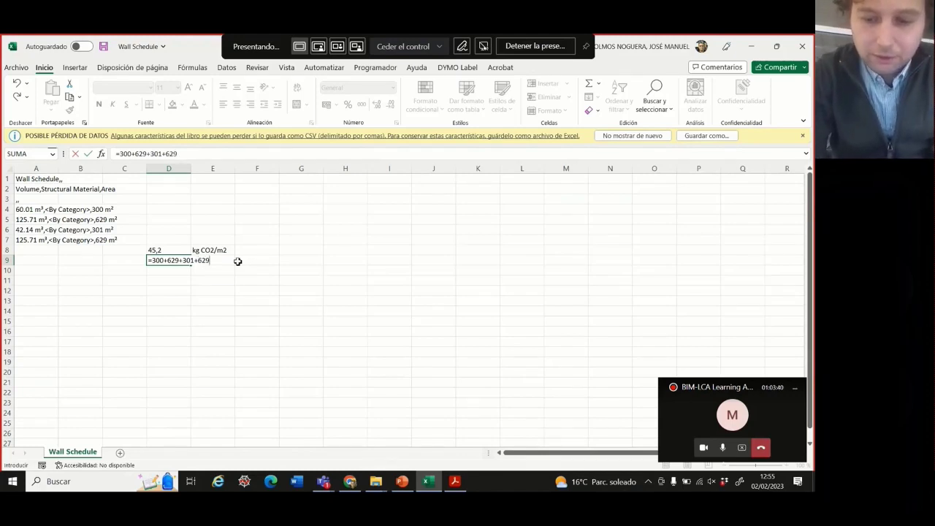
key("Return")
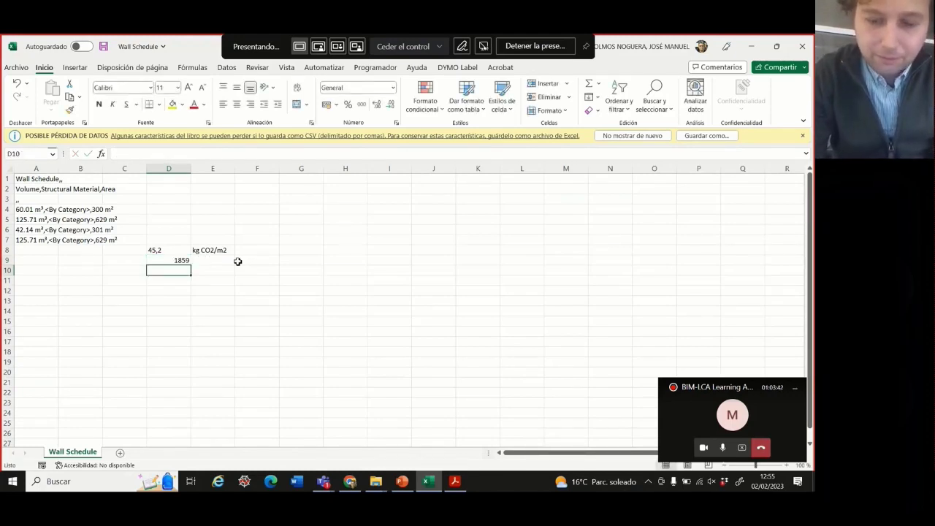
Step: Enter the unit m2 in cell E9 beside the total wall area
key("Up")
key("Right")
type("m")
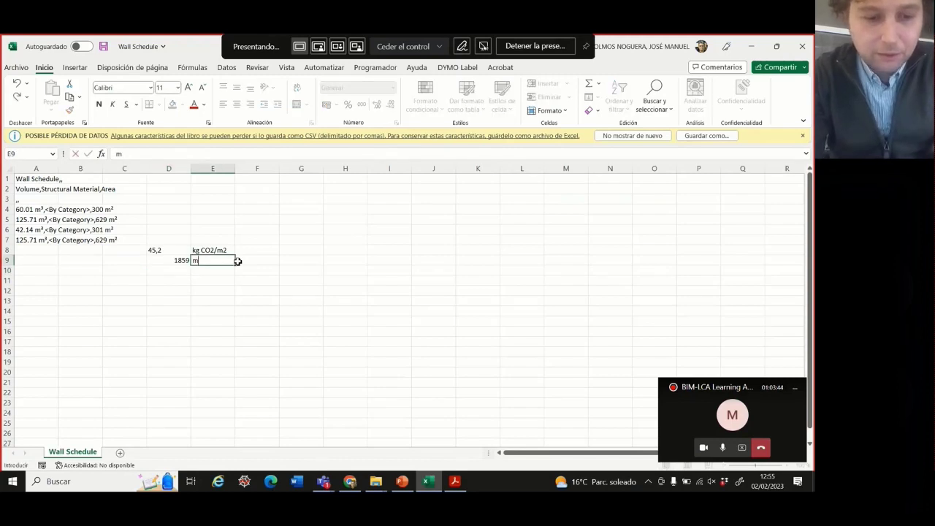
type("2")
key("Return")
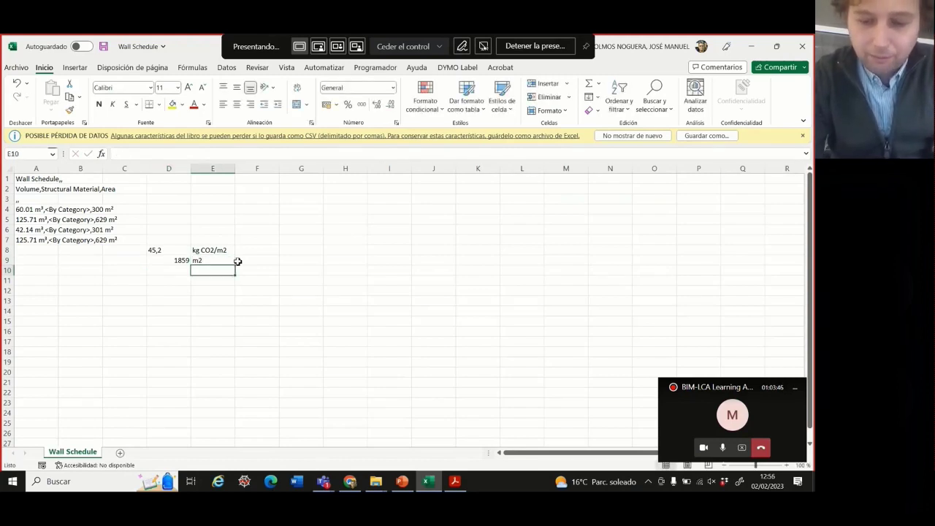
Step: Multiply the GWP value by the total wall area in cell D10 with the formula =D8*D9
key("Left")
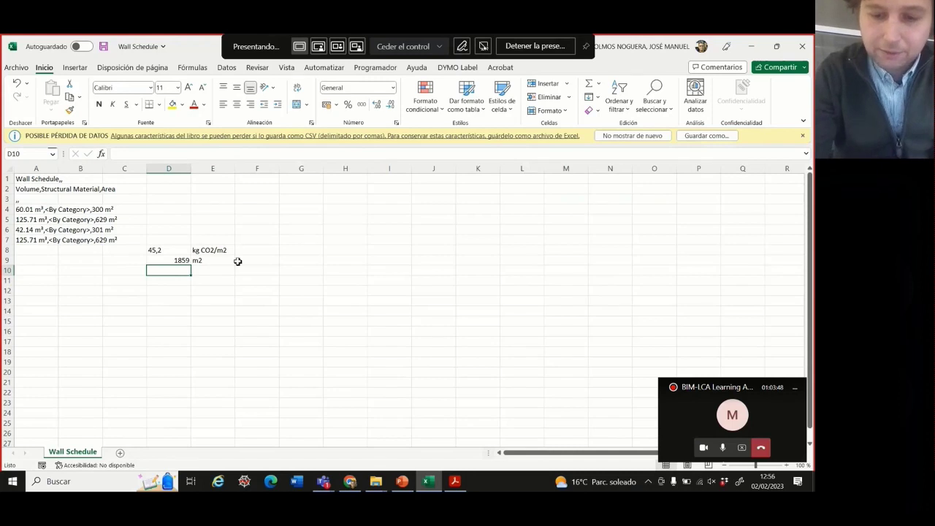
type("=")
key("Up")
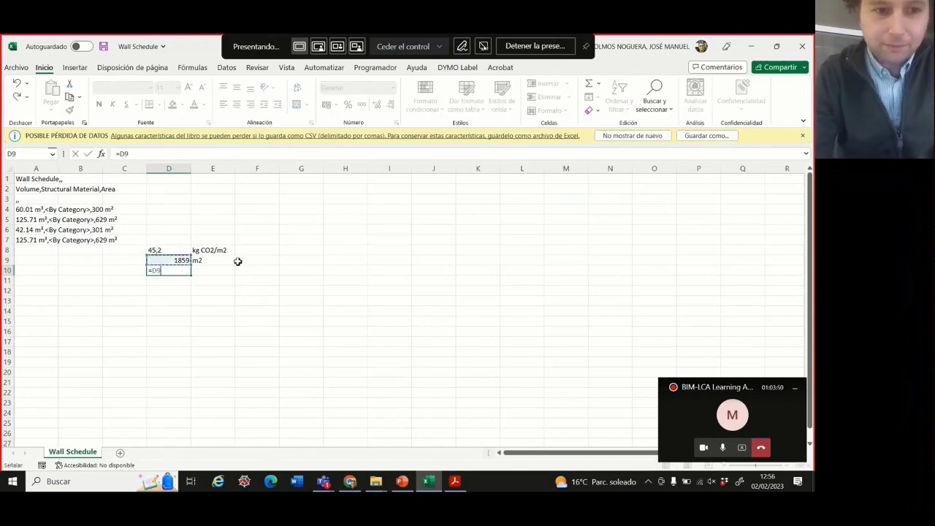
key("Up")
key("Up")
key("Up")
key("Up")
key("Up")
key("Up")
key("Up")
key("Up")
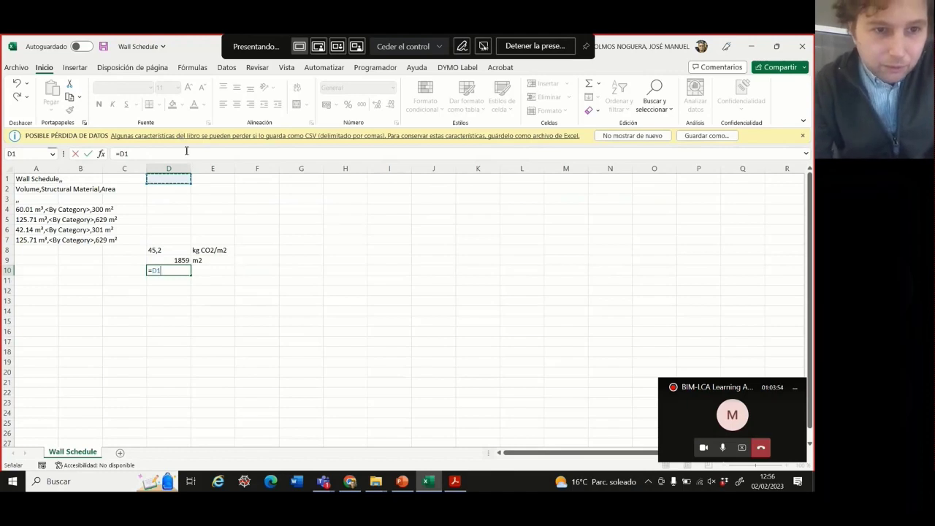
left_click(173, 248)
left_click(174, 156)
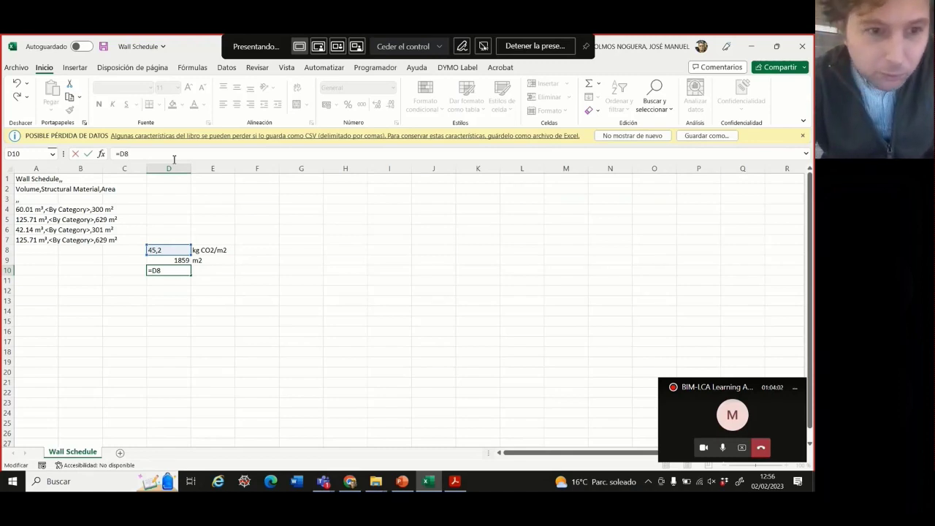
type("*")
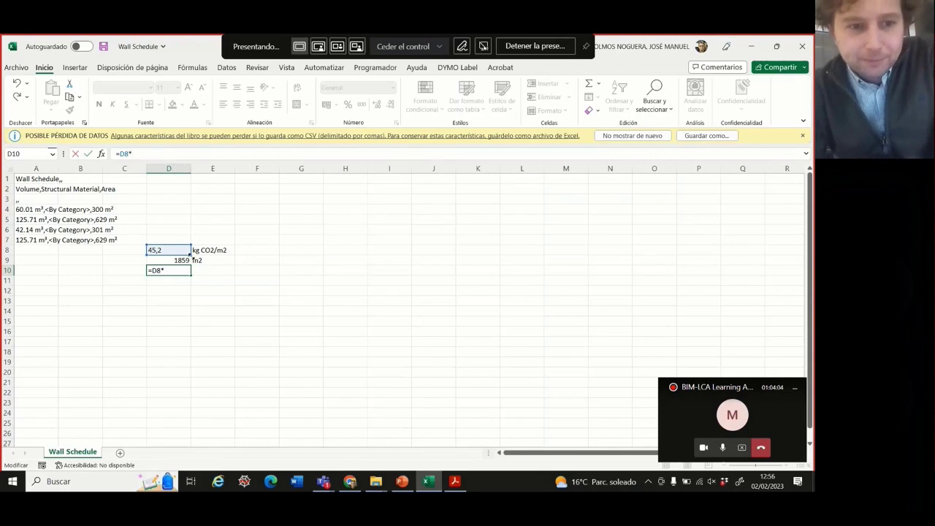
left_click(183, 261)
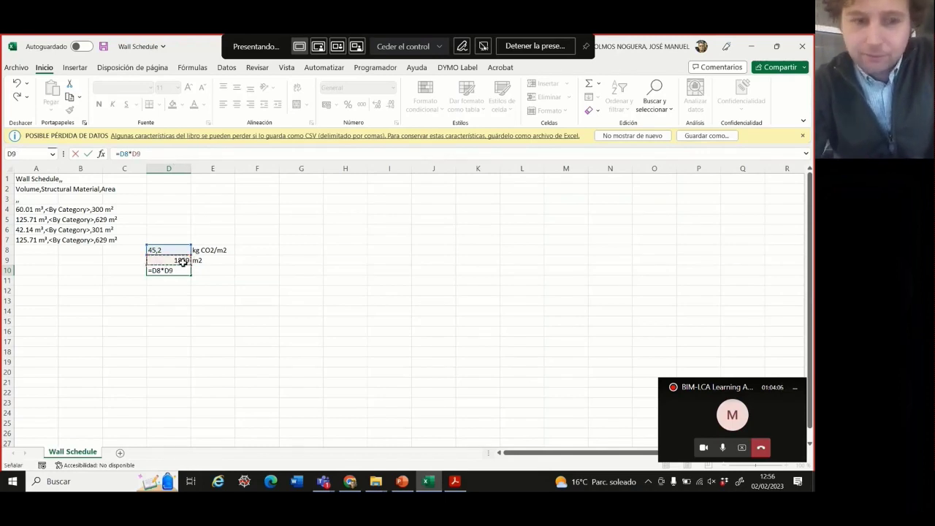
key("Return")
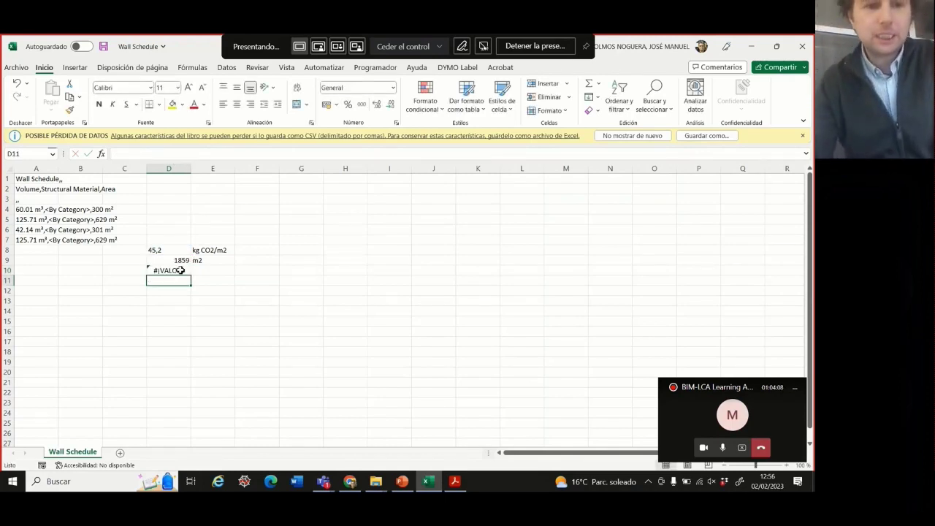
Step: Correct the GWP value in cell D8 to 45.2, using a decimal point instead of the comma
left_click(183, 269)
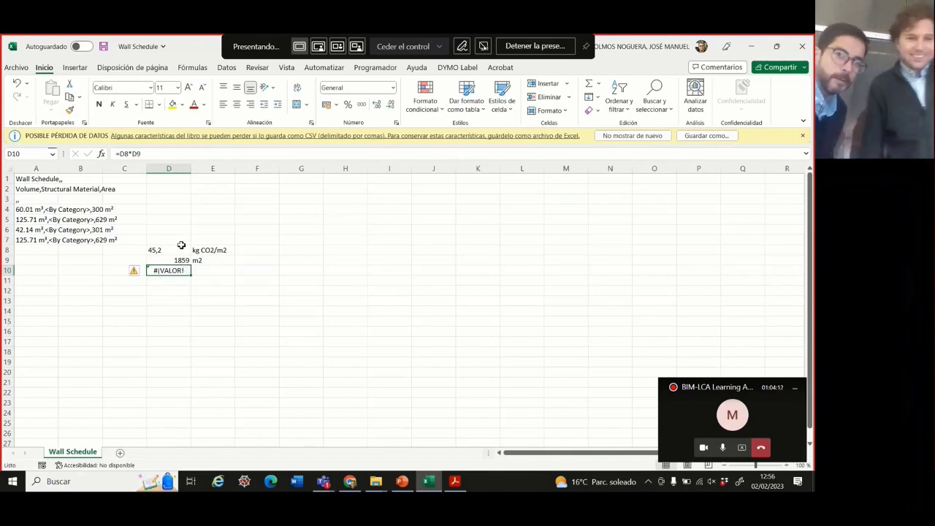
left_click(177, 253)
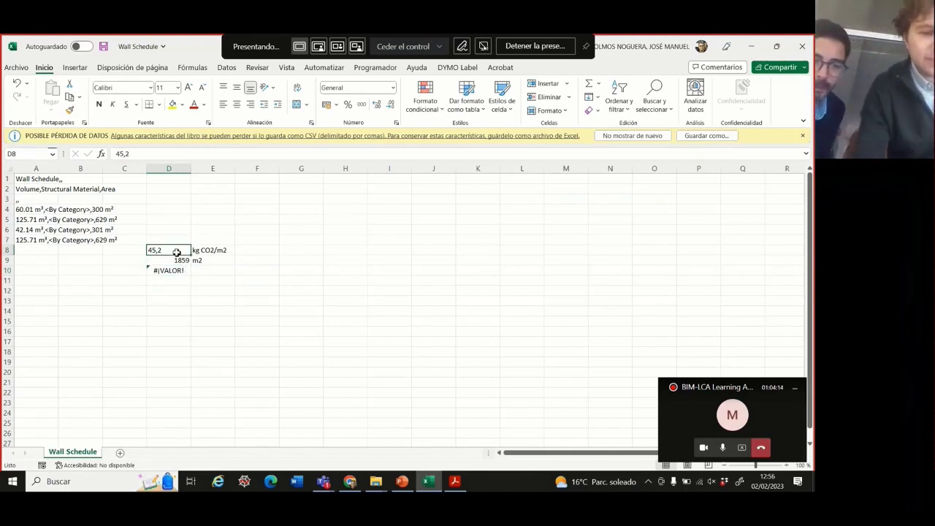
double_click(177, 252)
key("Left")
key("Left")
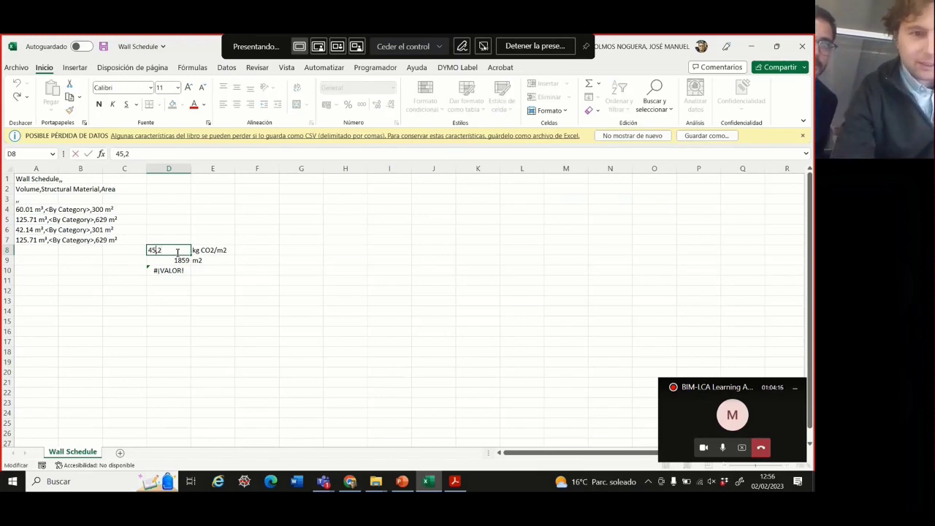
key("Delete")
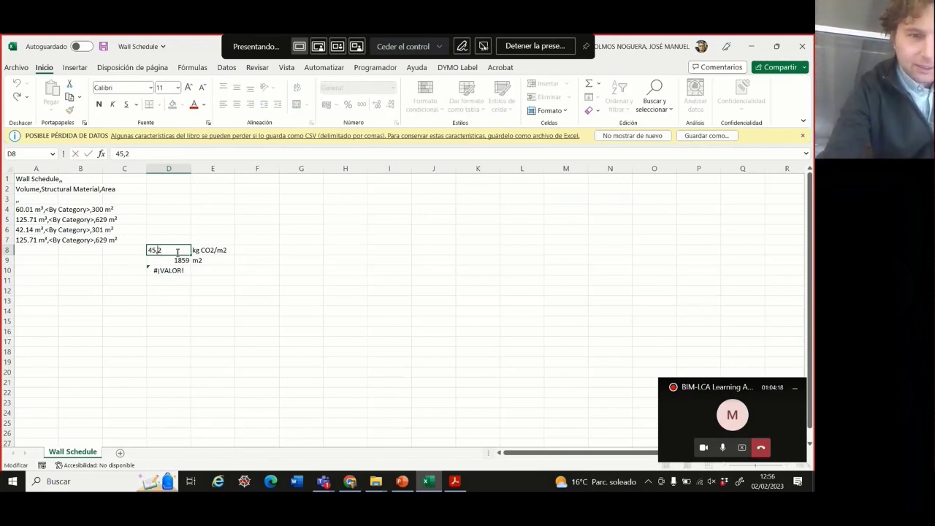
type(".")
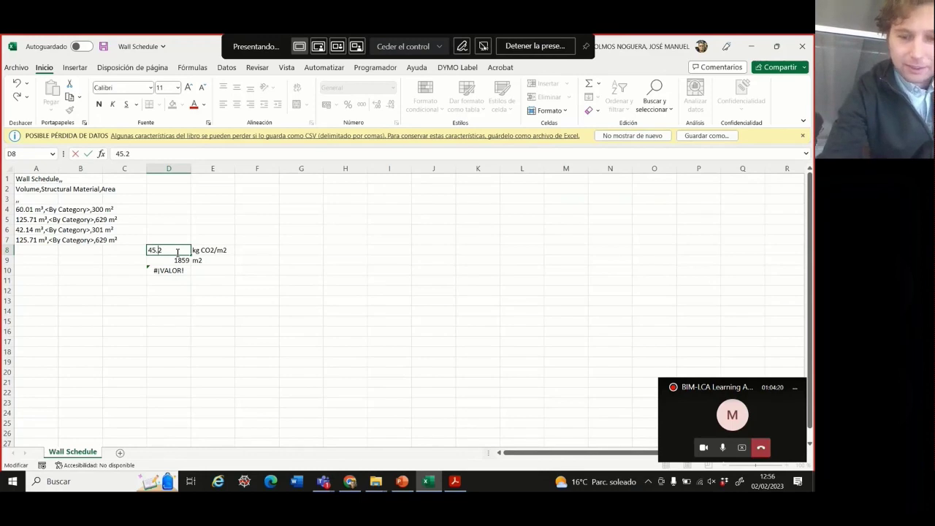
key("Return")
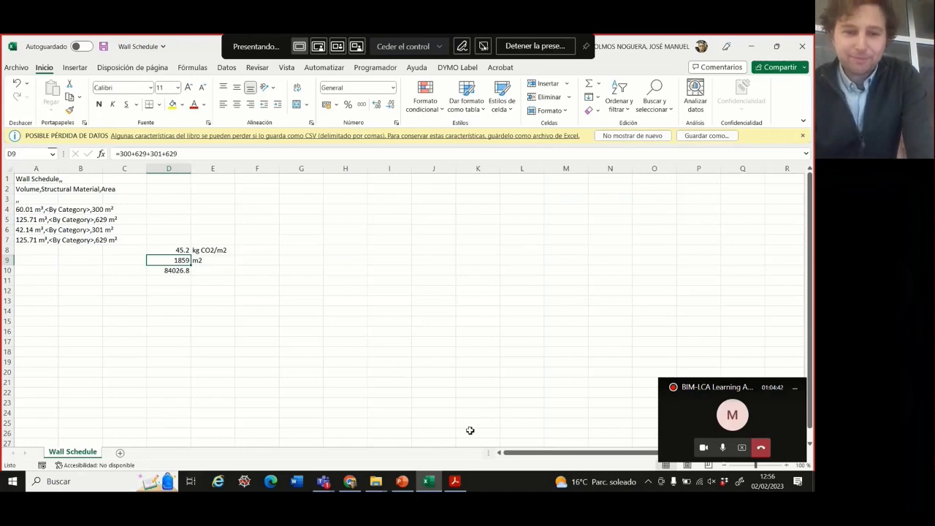
Step: Open the Materialliste St. Olavsvei workbook from the lcainexcel folder and show its Bygningsdelstabellen sheet
mouse_move(455, 484)
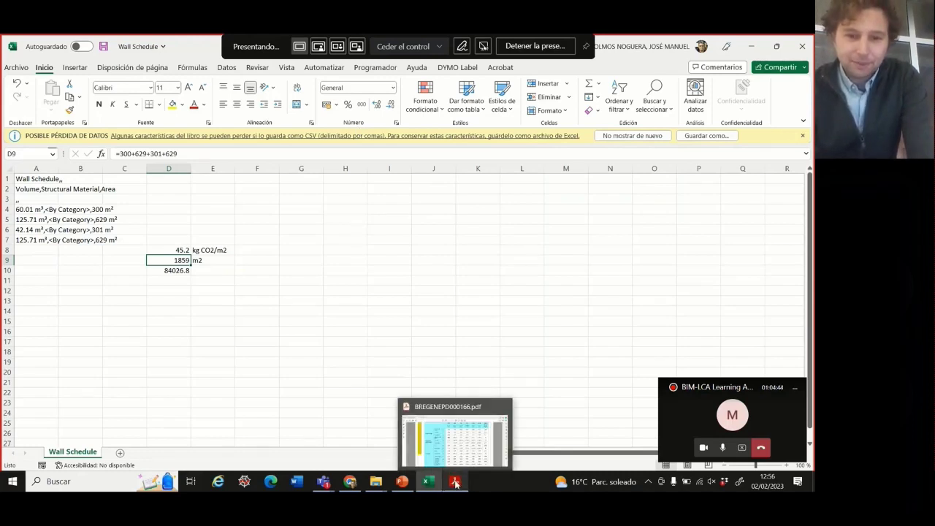
left_click(376, 481)
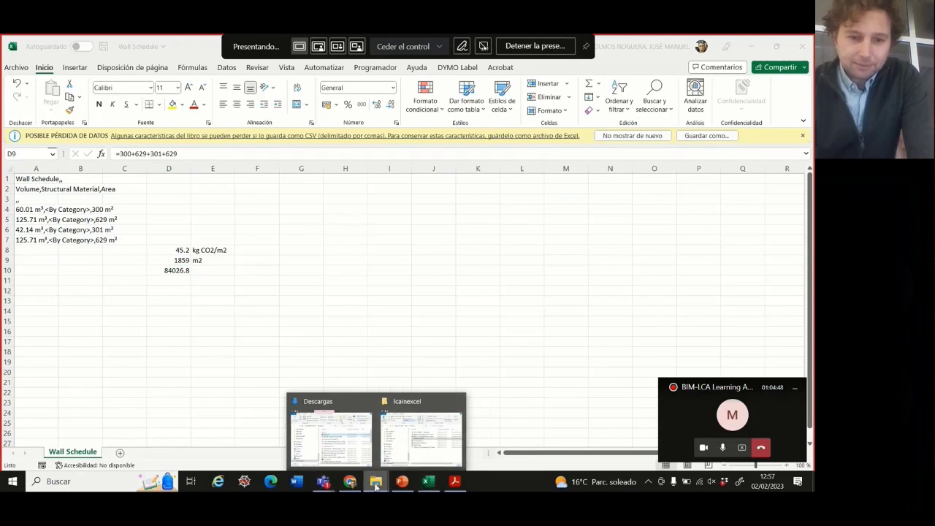
left_click(425, 447)
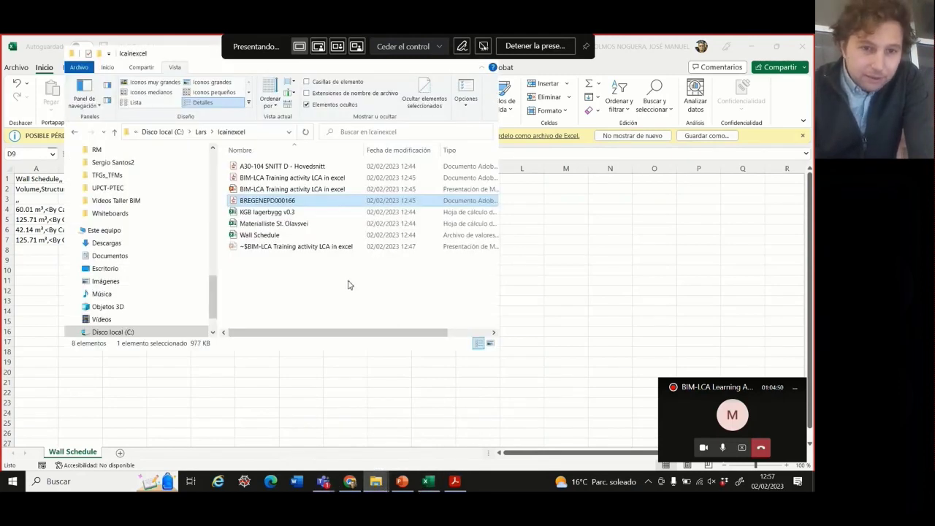
double_click(308, 225)
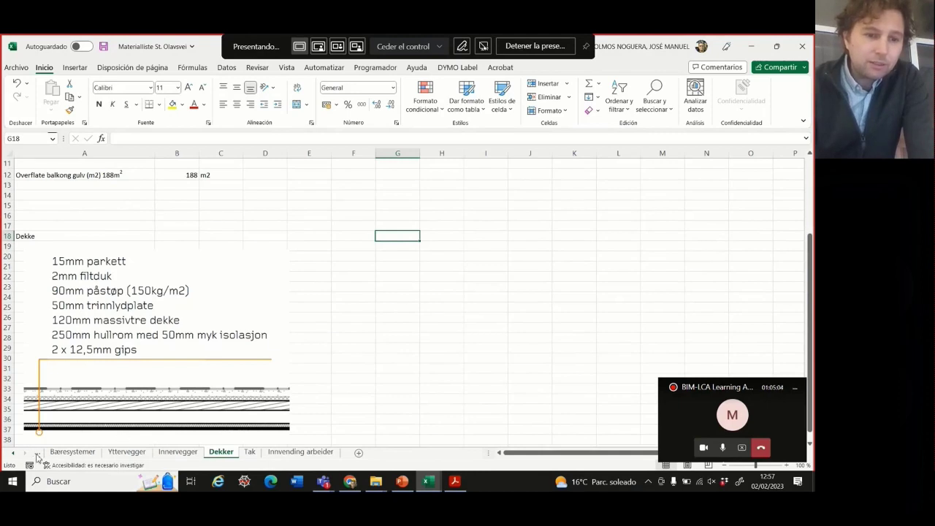
left_click(15, 457)
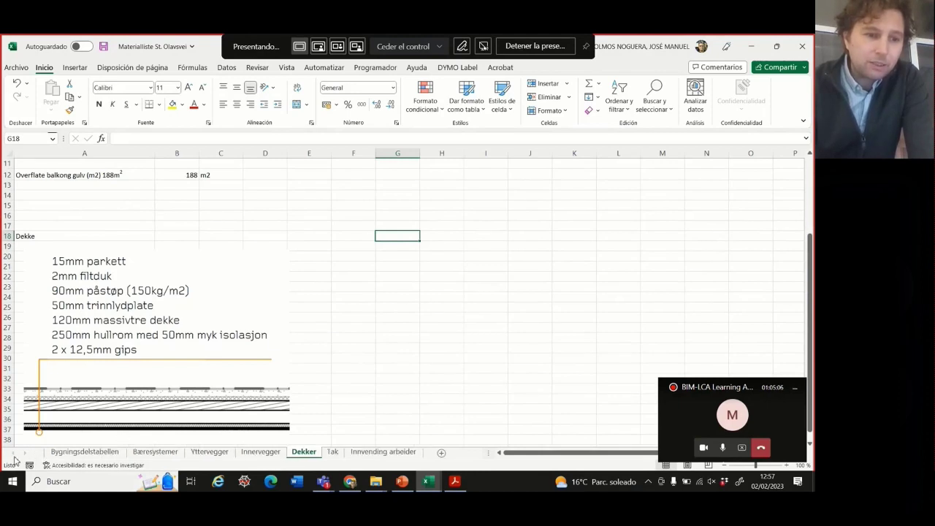
left_click(73, 451)
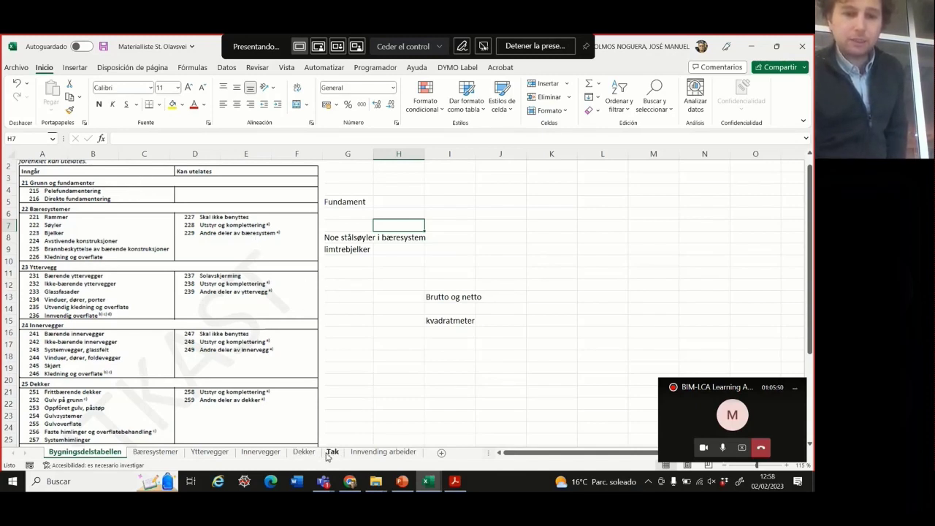
Step: Examine the slab areas per floor and the slab's layer build-up on the Dekker sheet
left_click(304, 452)
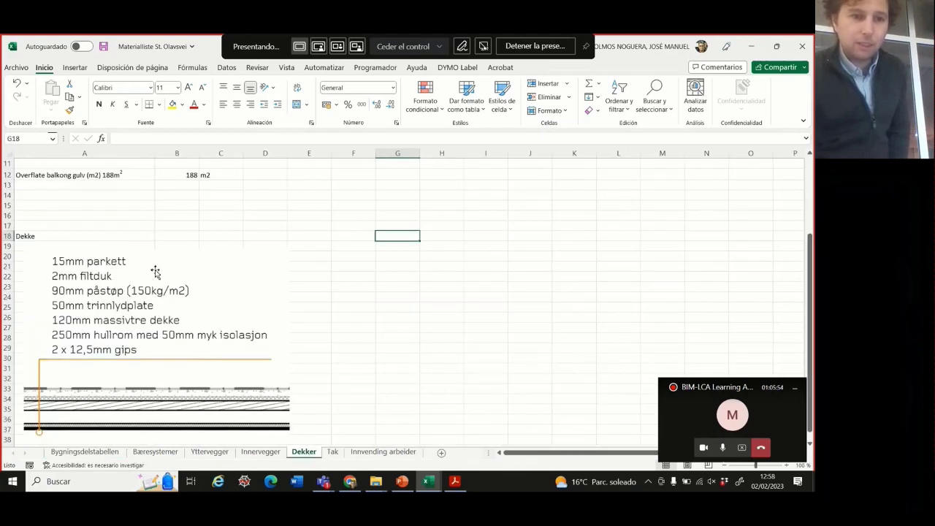
scroll(165, 270, "up", 3)
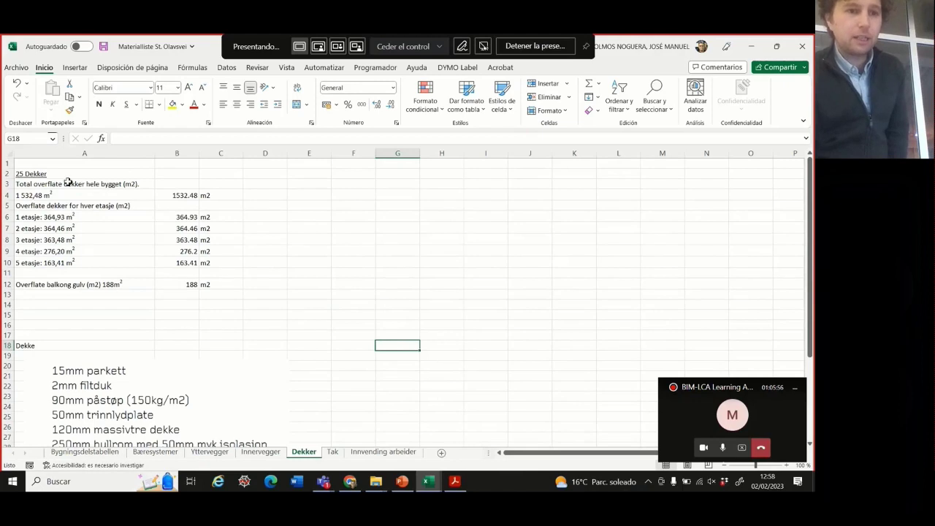
left_click(163, 194)
left_click(106, 206)
left_click(106, 218)
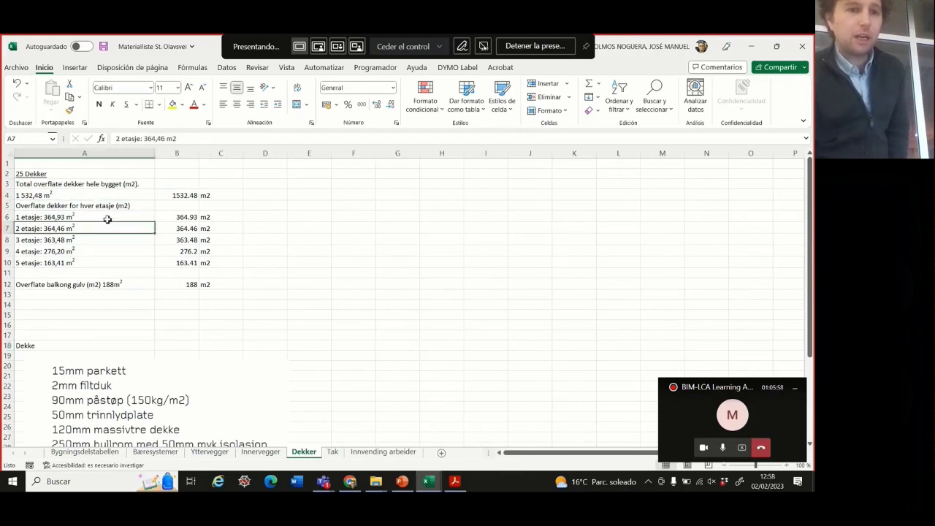
left_click(124, 230)
left_click(187, 224)
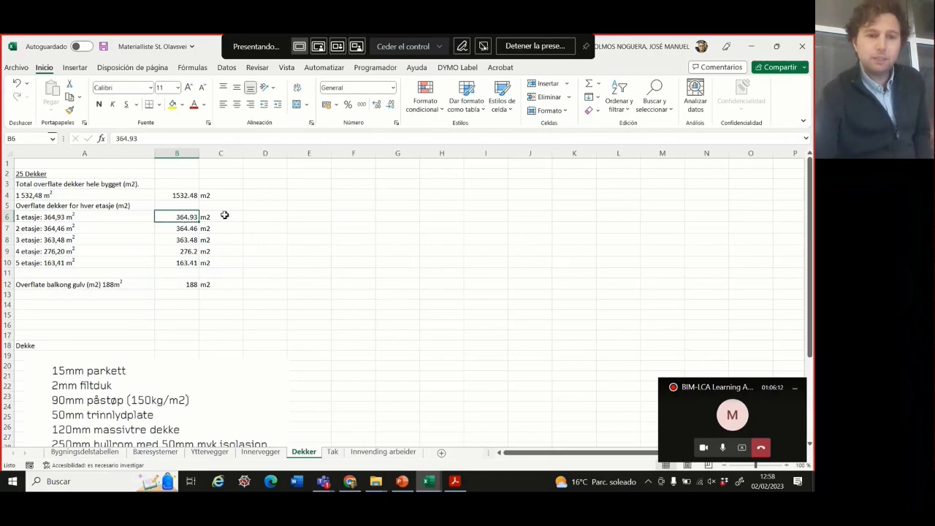
scroll(244, 265, "down", 4)
scroll(244, 264, "down", 1)
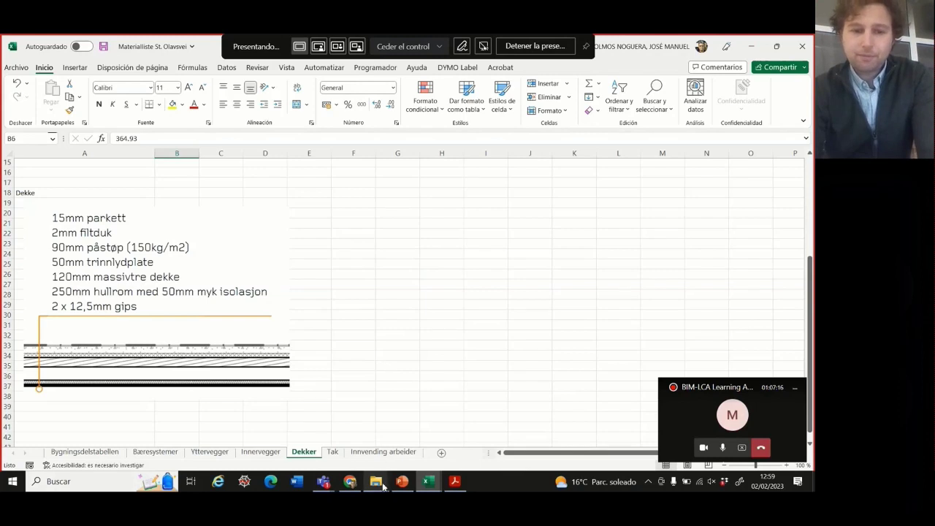
Step: Open the KGB lagerbygg v0.3 workbook from the lcainexcel folder
mouse_move(383, 488)
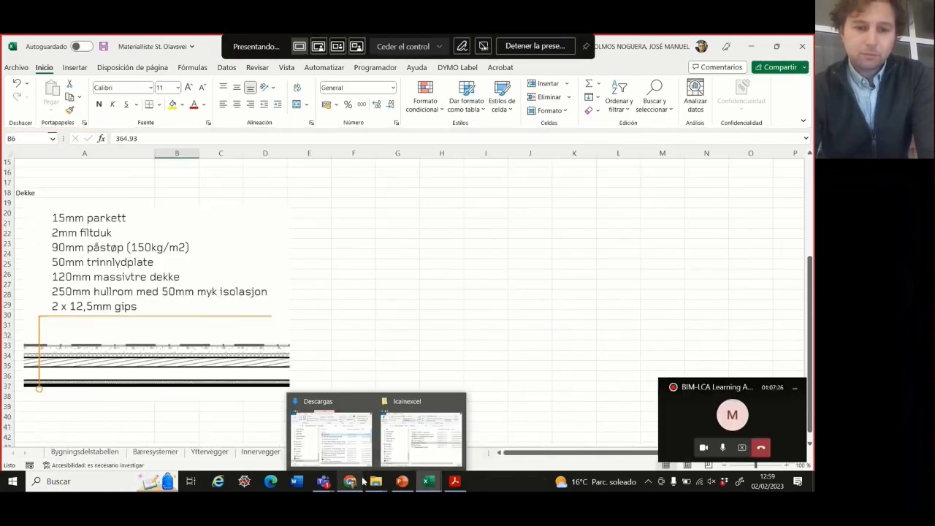
left_click(394, 437)
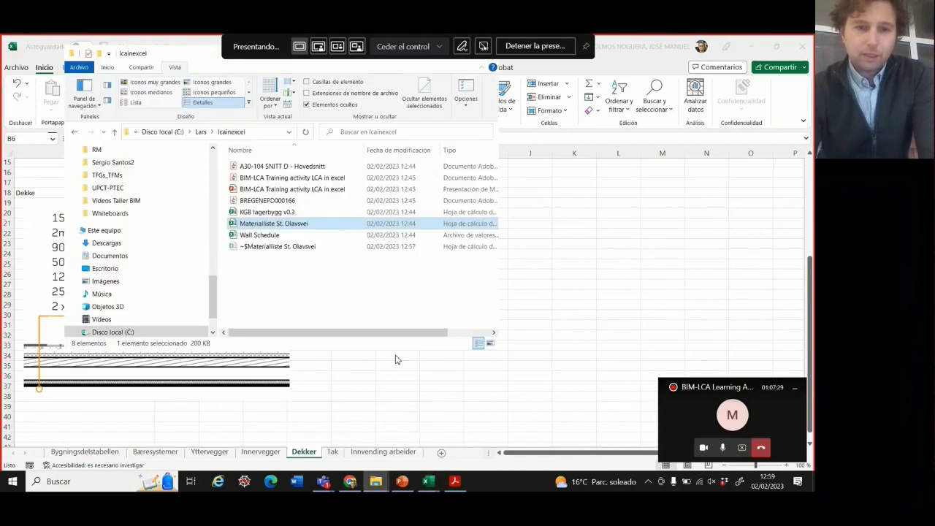
double_click(290, 223)
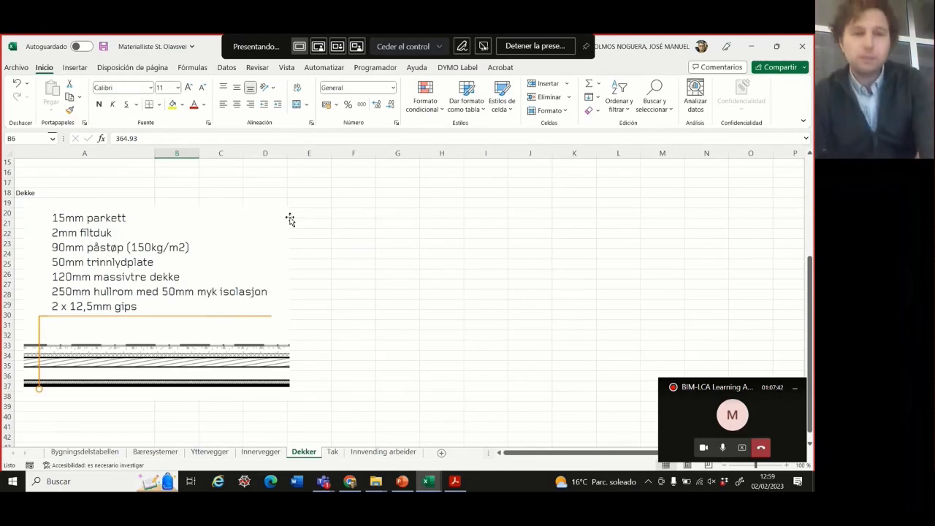
Step: Examine the Samlet resultat tables and Carbon footprint charts, checking the load-bearing systems' A1-A3 and external walls' B2-5 values
scroll(414, 300, "up", 7)
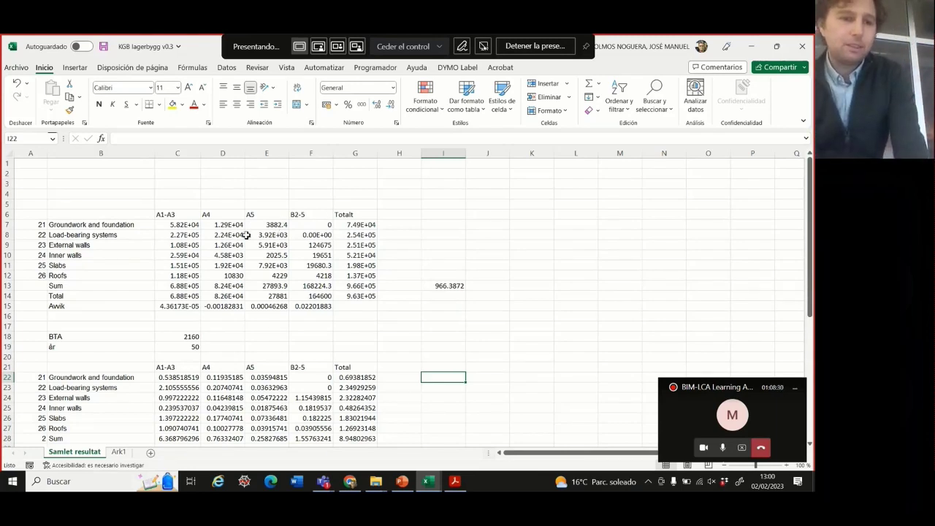
scroll(288, 219, "down", 4)
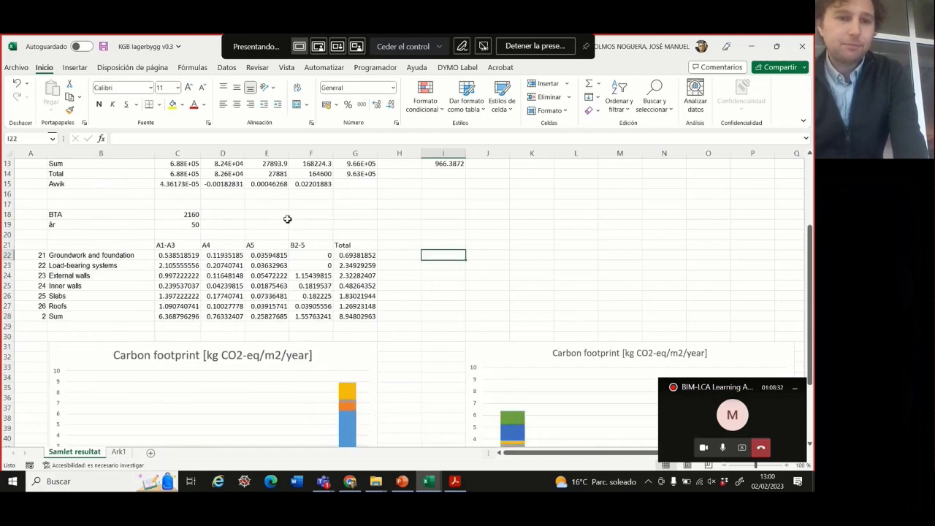
scroll(287, 219, "down", 5)
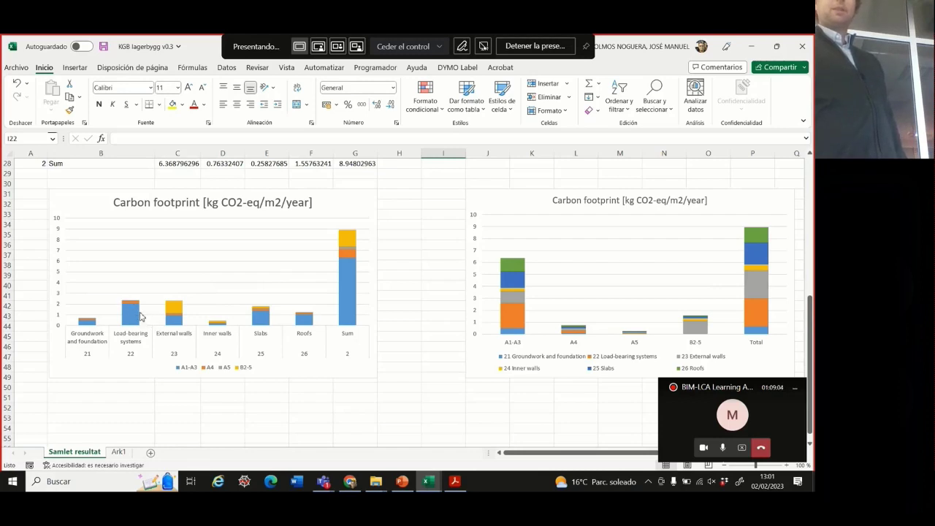
mouse_move(136, 314)
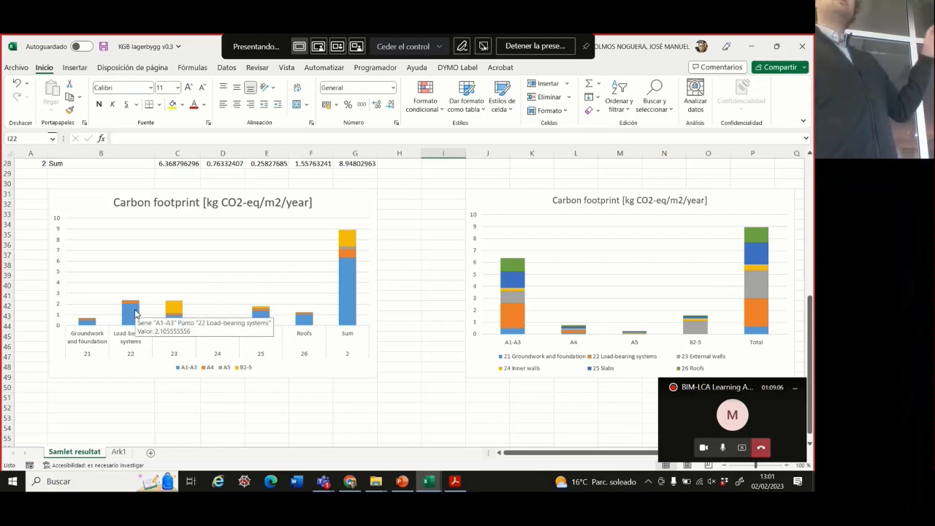
mouse_move(176, 317)
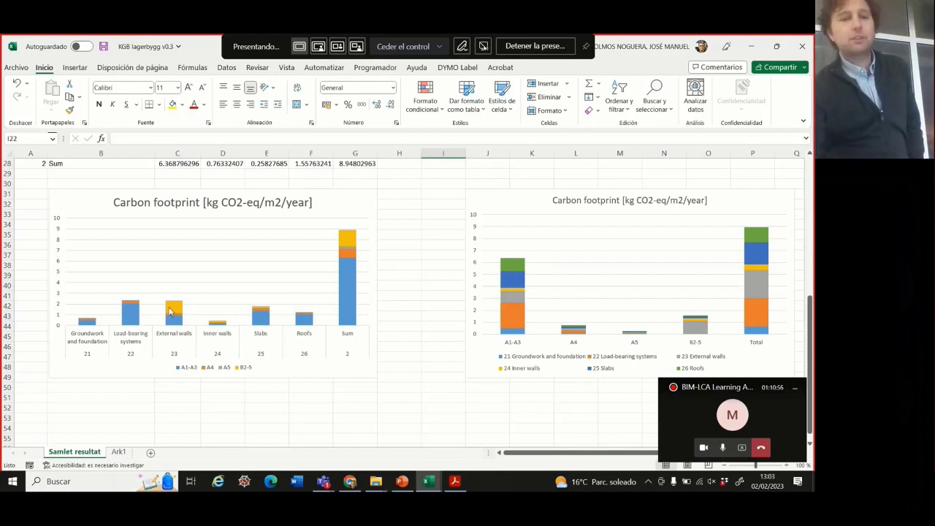
mouse_move(184, 313)
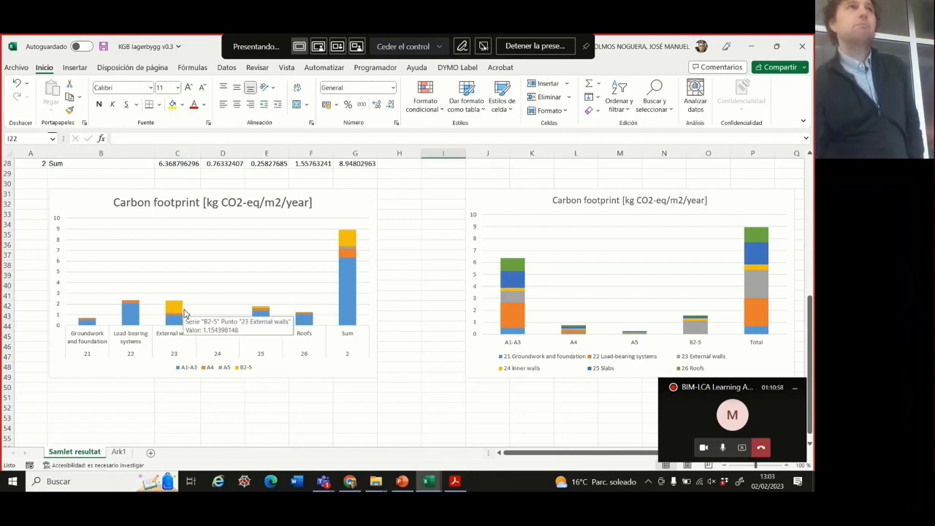